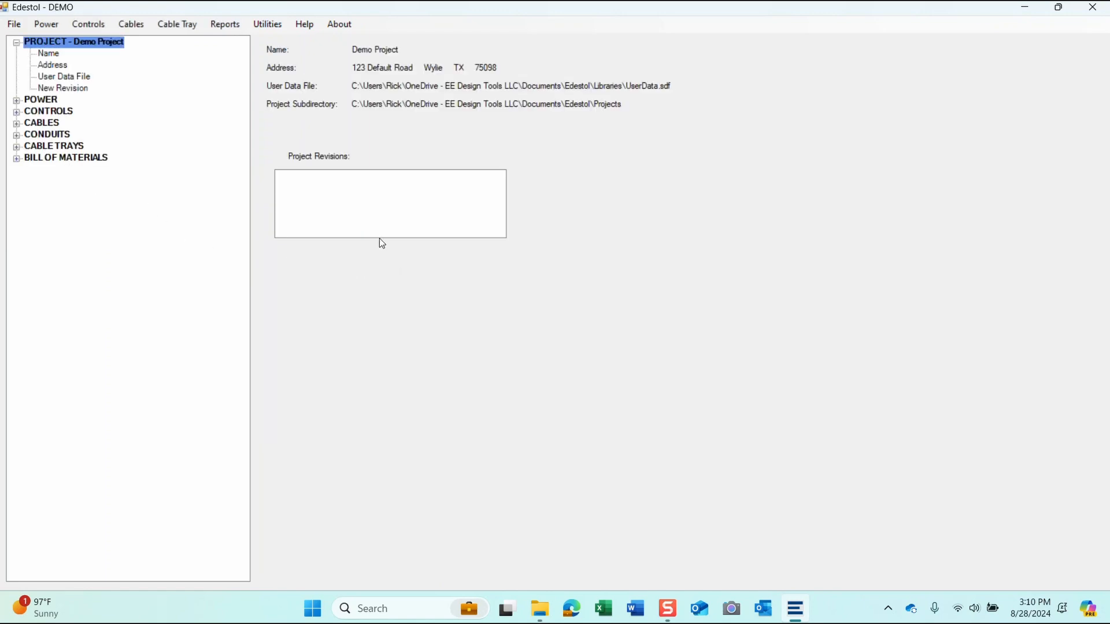
Step: Collapse the project branch and review the commands offered for controls, cable trays, reports, utilities and help
click(17, 42)
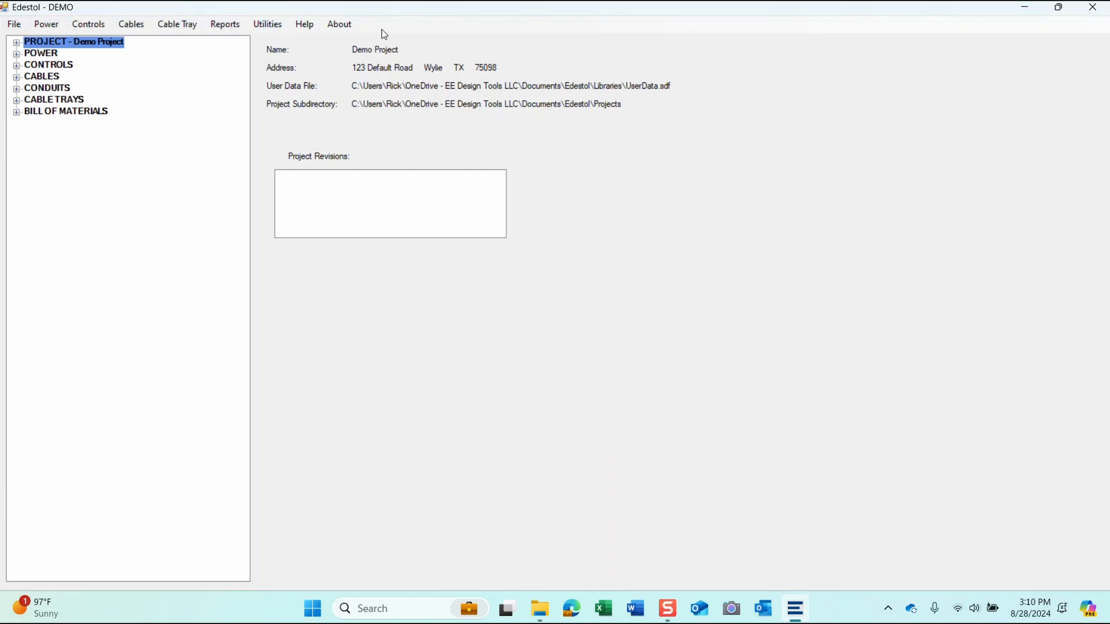
click(48, 27)
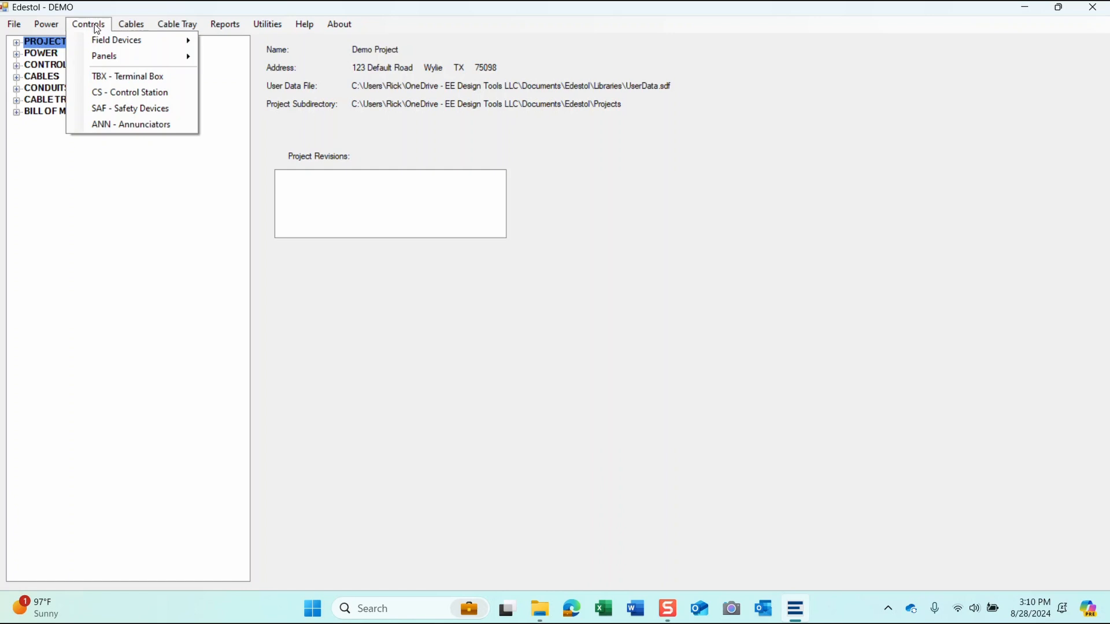
mouse_move(125, 27)
mouse_move(178, 29)
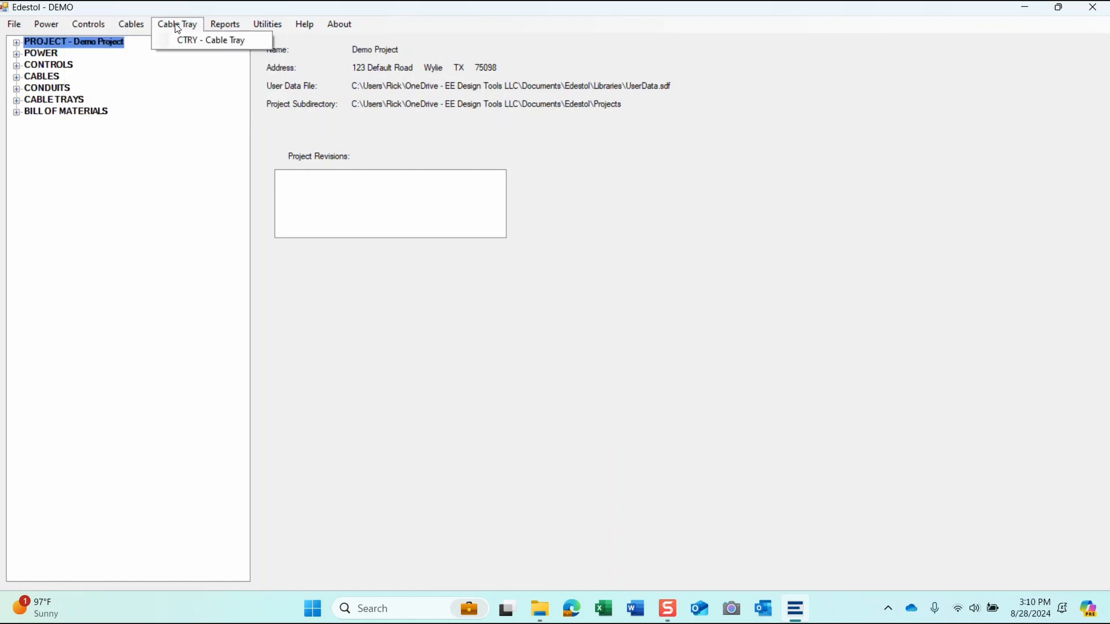
mouse_move(226, 29)
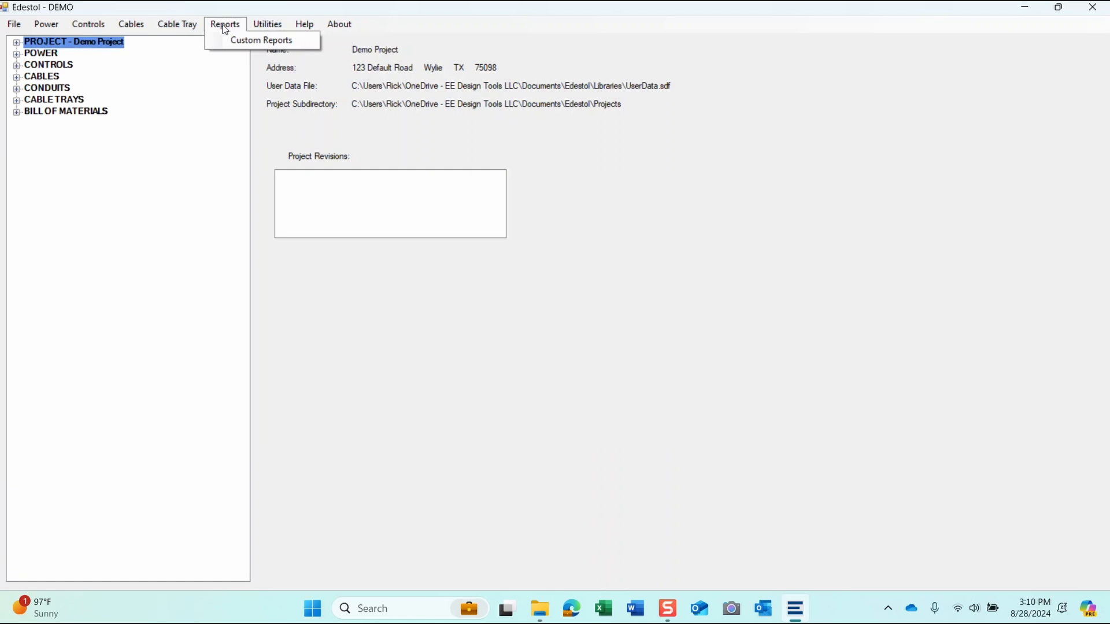
mouse_move(264, 28)
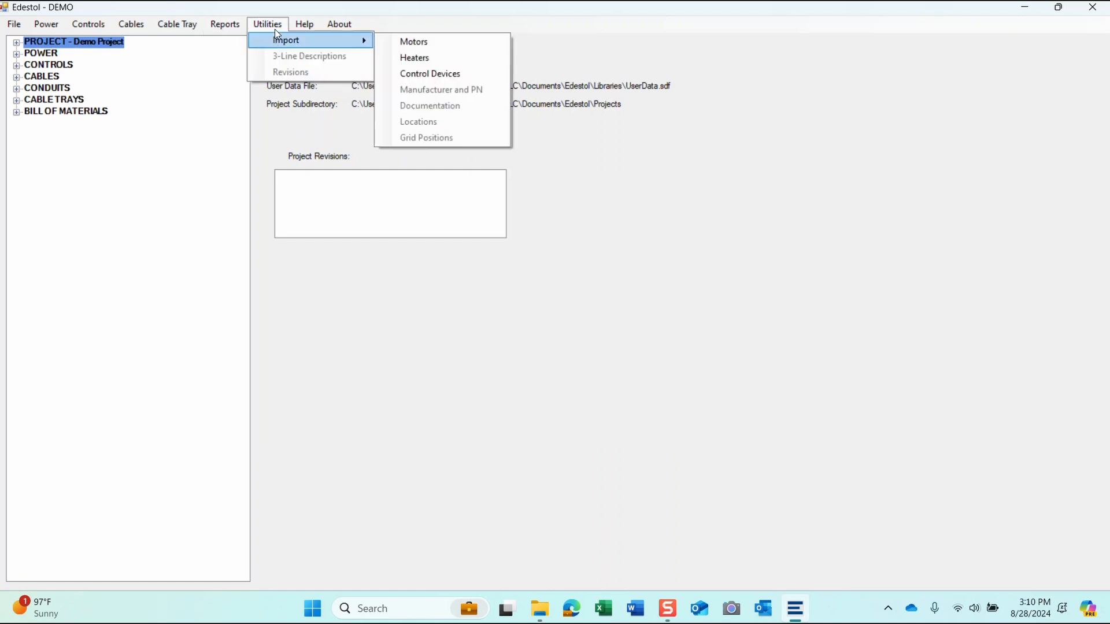
click(305, 26)
click(305, 26)
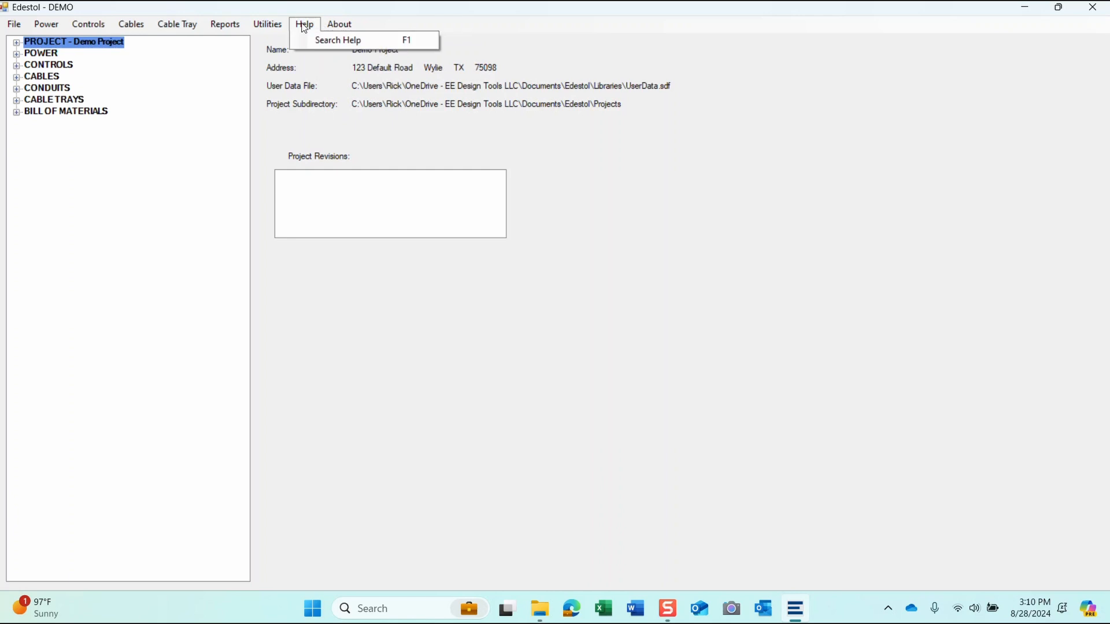
mouse_move(348, 29)
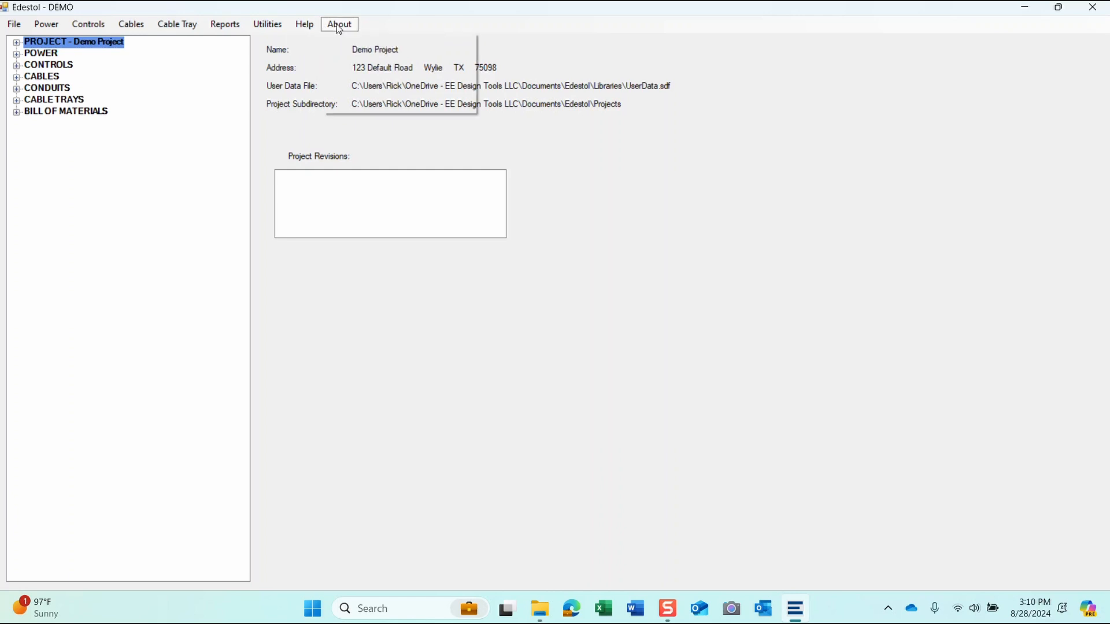
click(114, 209)
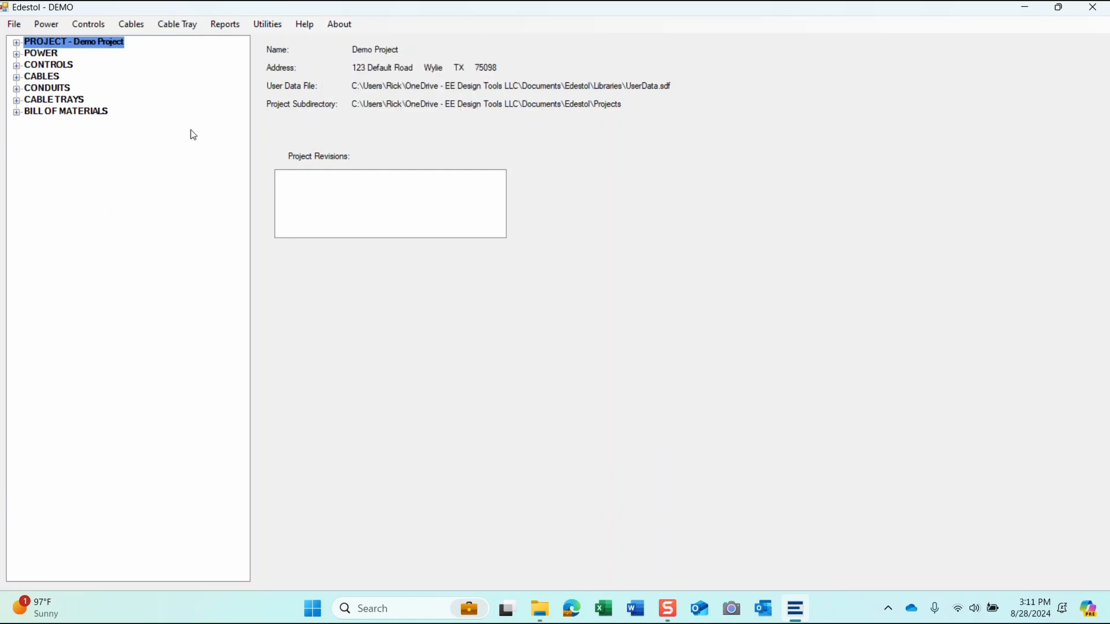
Step: Expand the power branch through Source and MCC to view the equipment fed from the MCC
click(16, 53)
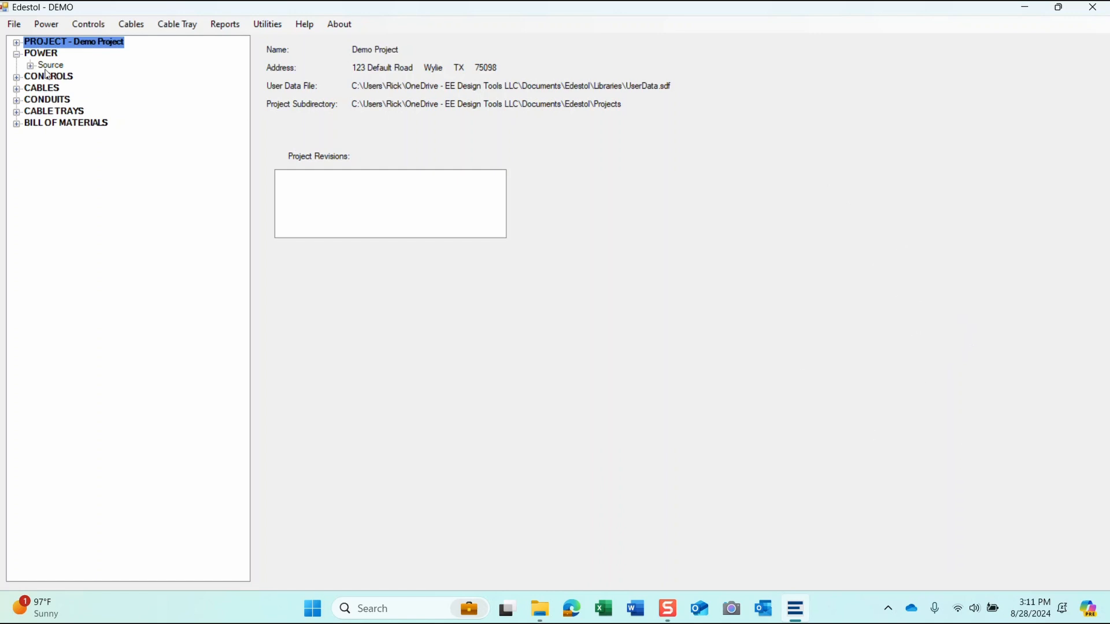
click(16, 54)
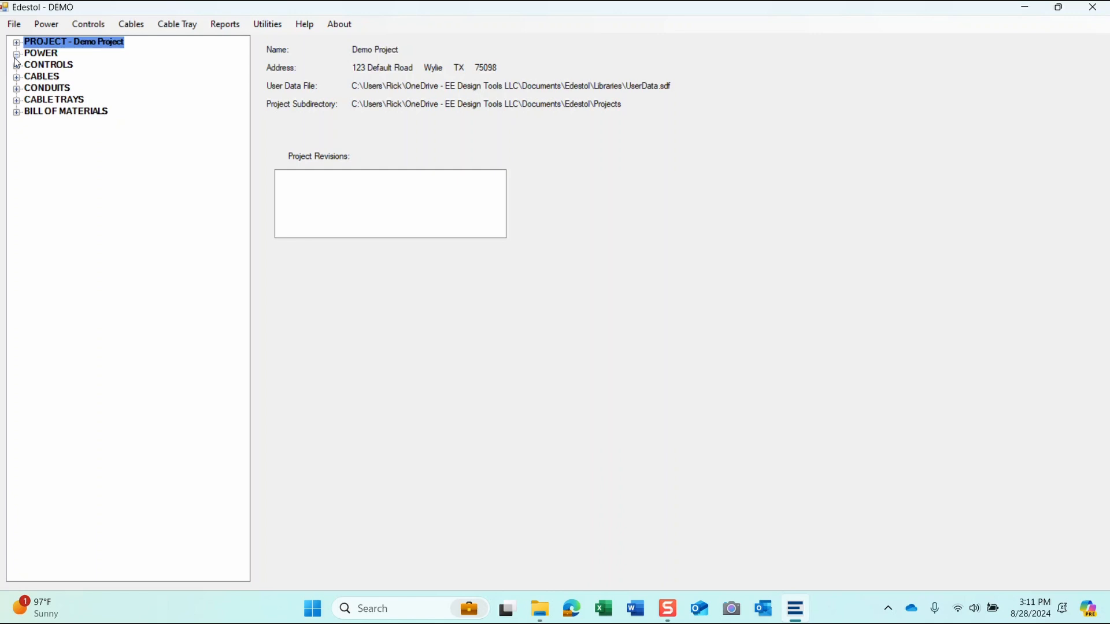
click(16, 54)
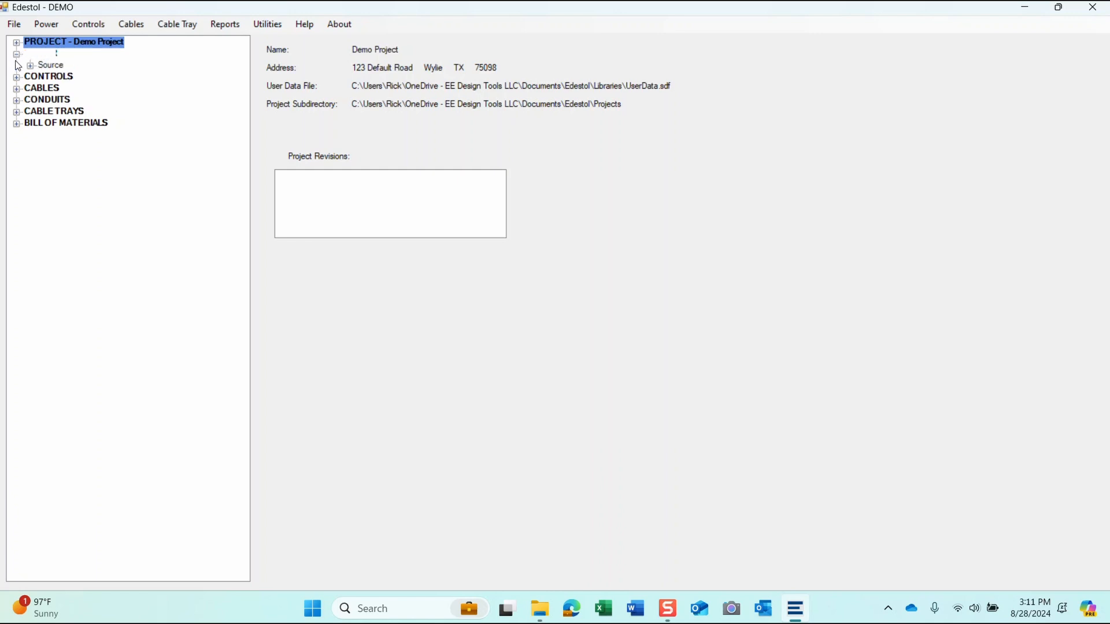
click(30, 66)
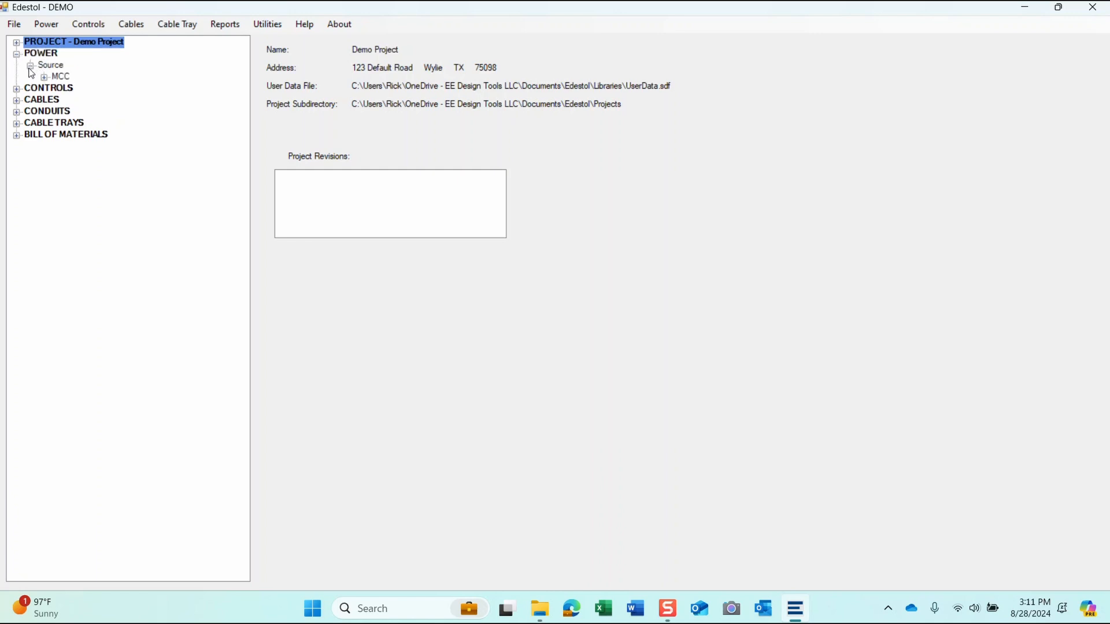
click(47, 28)
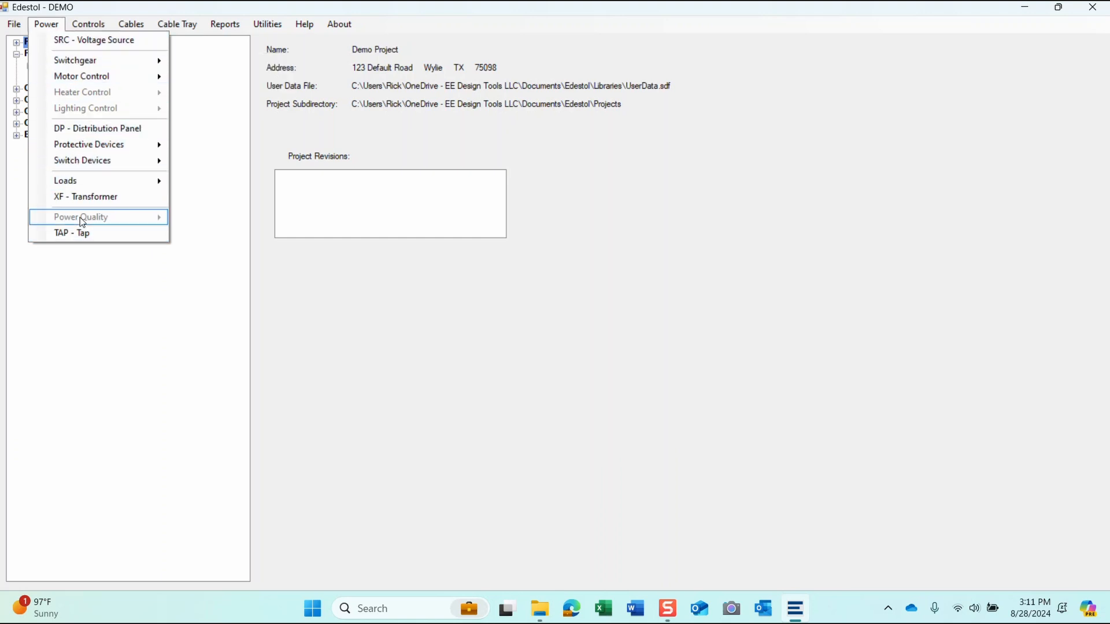
click(148, 345)
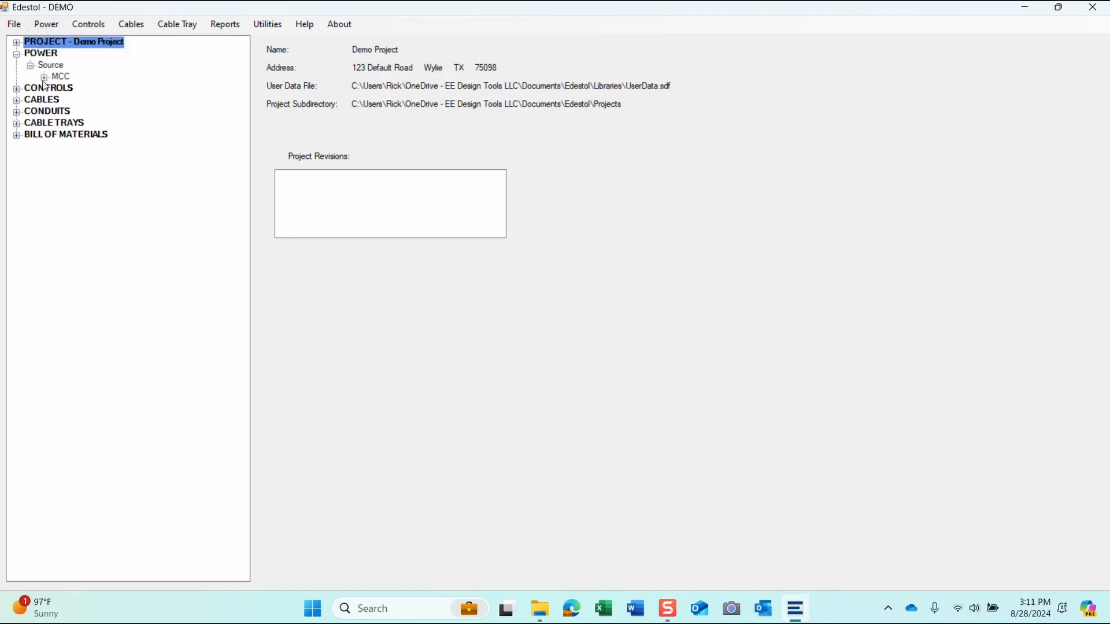
click(43, 77)
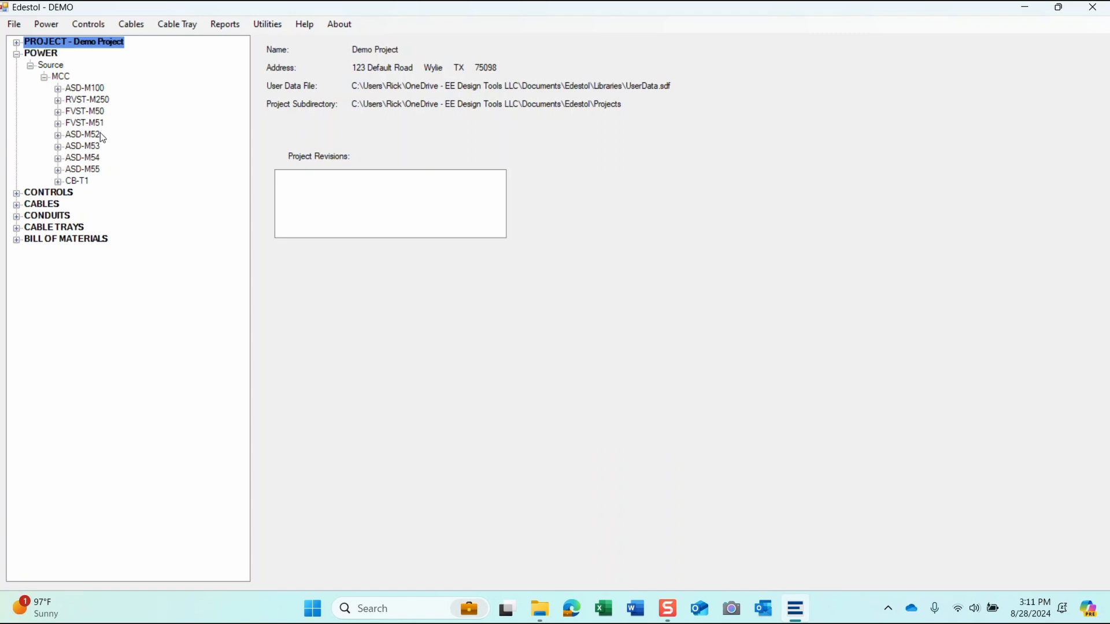
Step: Add a new motor load fed from the MCC in the power branch
click(46, 24)
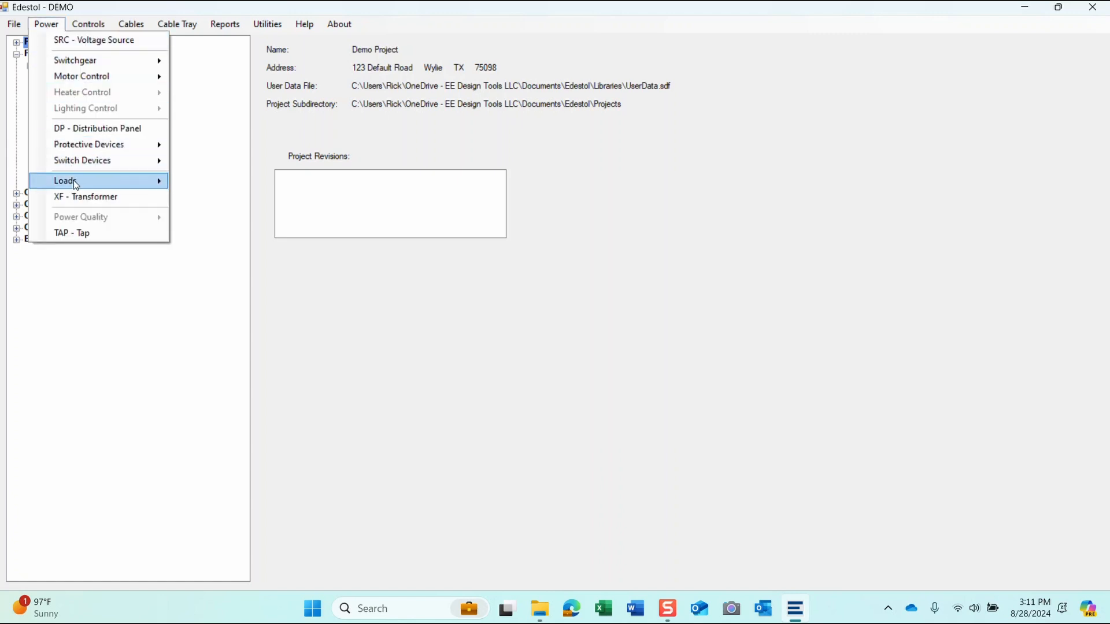
mouse_move(123, 183)
click(191, 182)
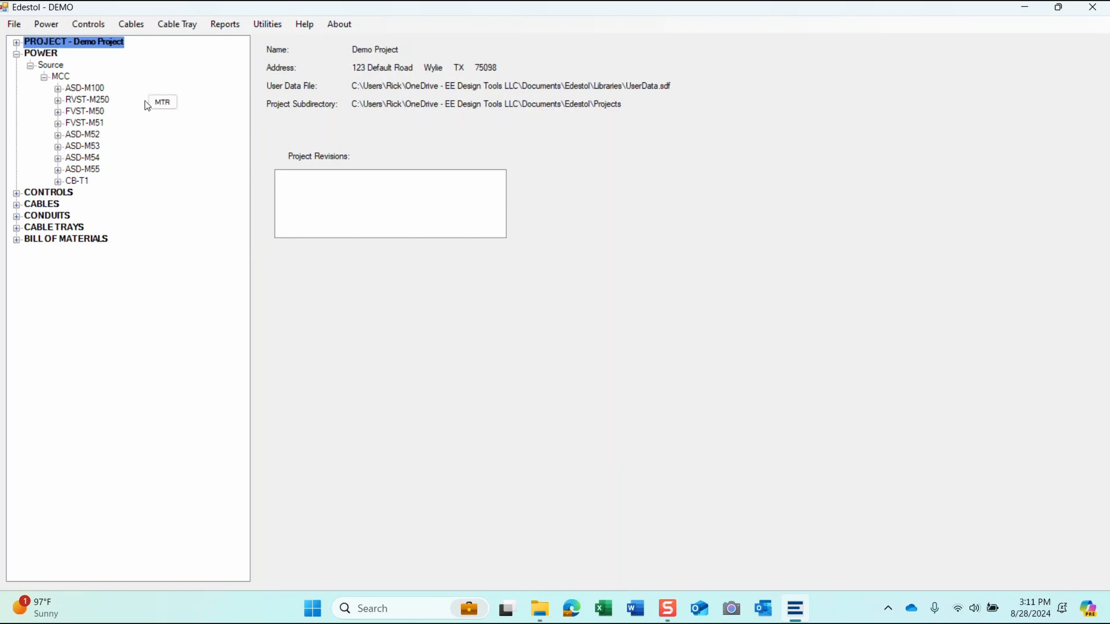
click(60, 81)
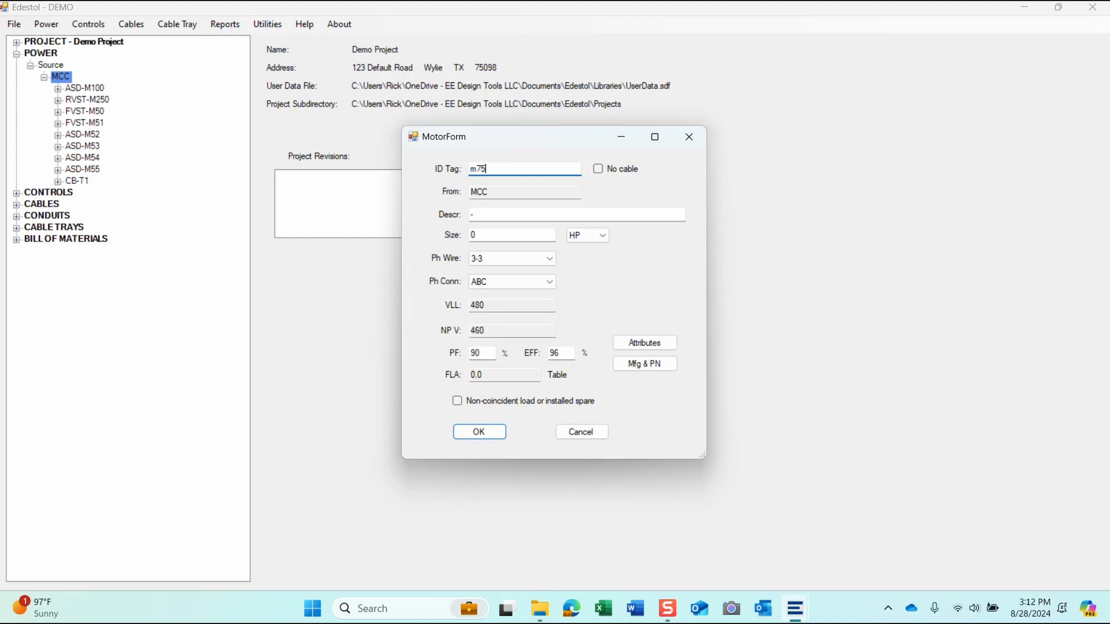
Step: Define the motor with ID tag M75, description PROCESS PUMP and size 75 HP, and save its power cable with the proposed settings
key(BackSpace)
key(BackSpace)
key(BackSpace)
key(Tab)
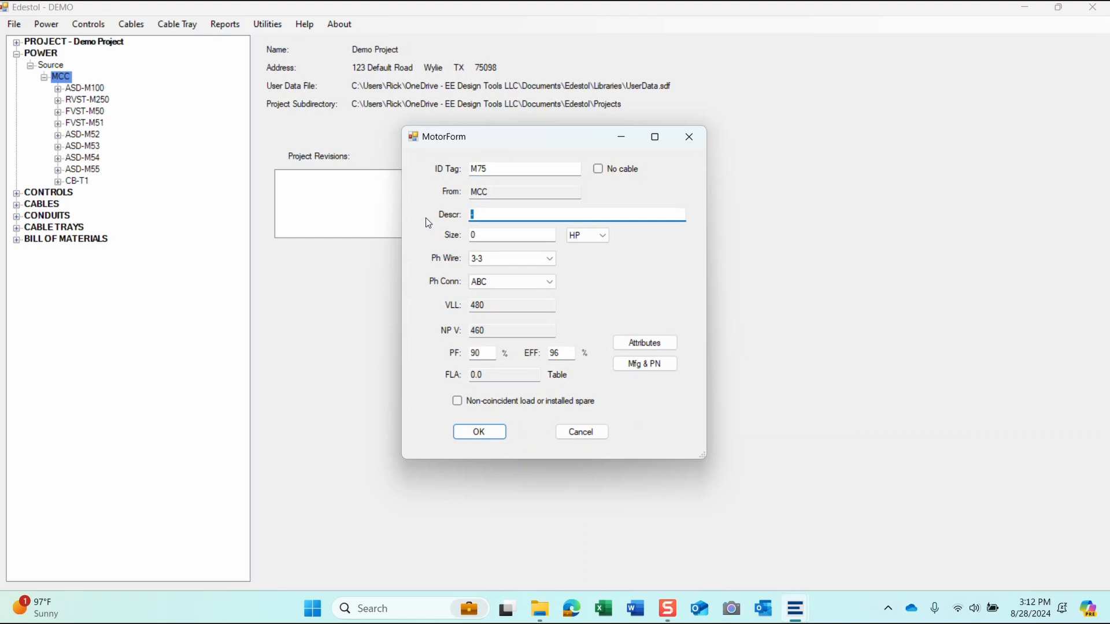
text(PROCESS PUMP)
key(Tab)
text(75)
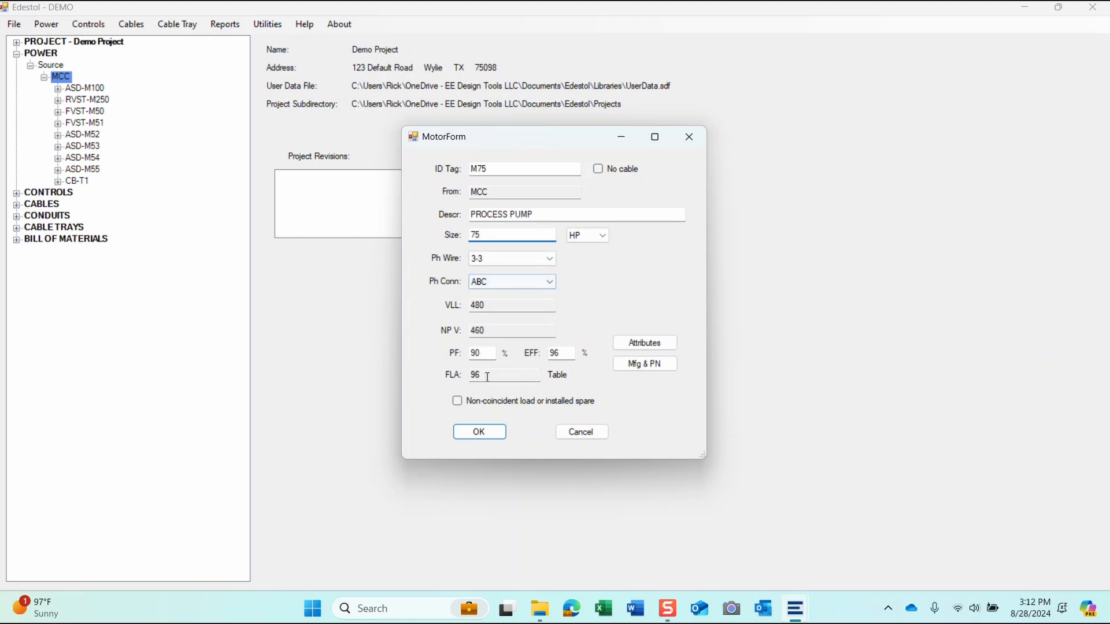
click(481, 433)
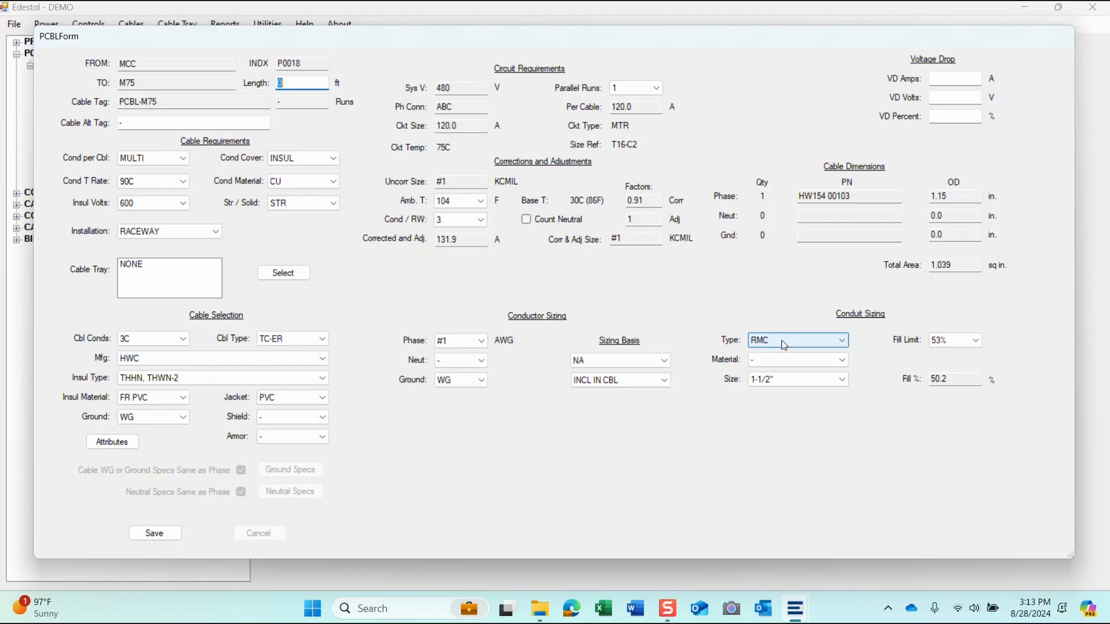
click(165, 542)
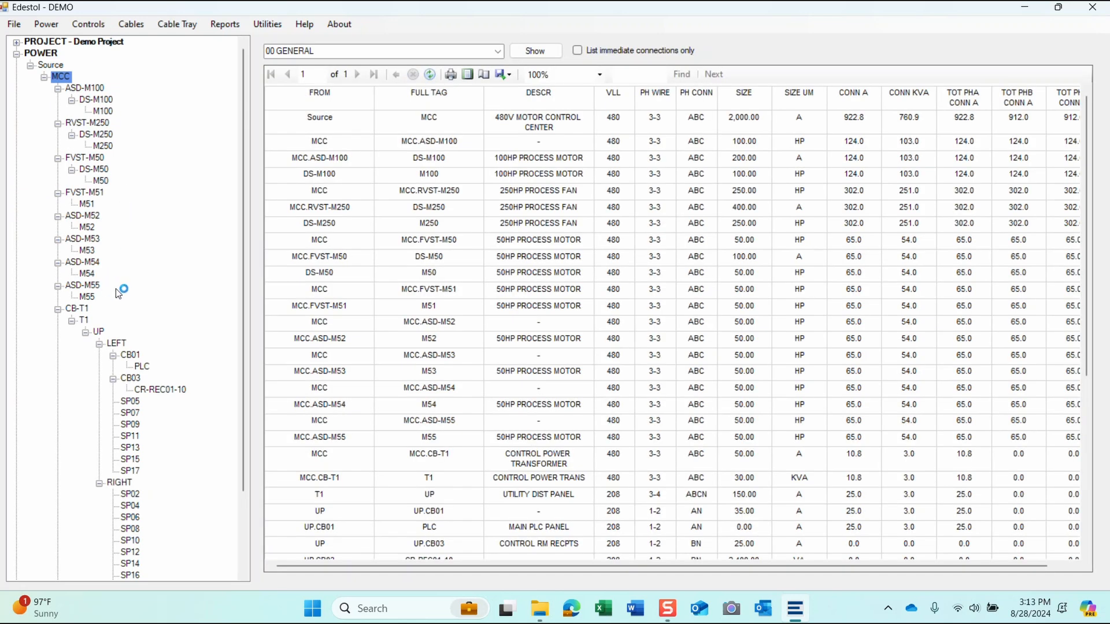
Step: Collapse the CB-T1 branch, expand the cables branch and display the cable schedule for motor M75's power cable
click(58, 309)
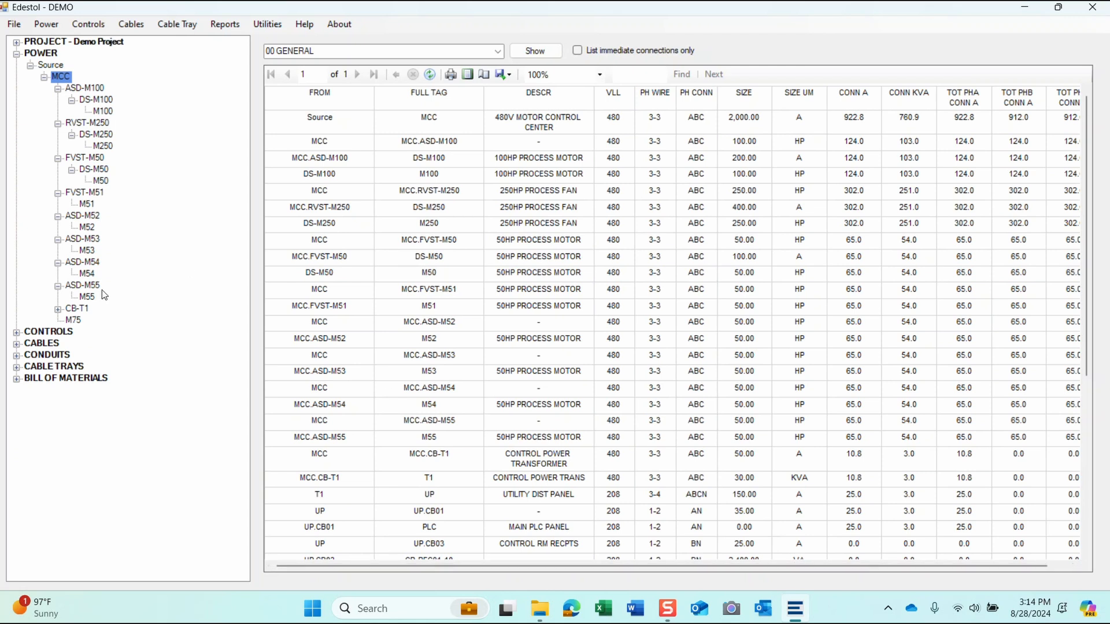
click(17, 345)
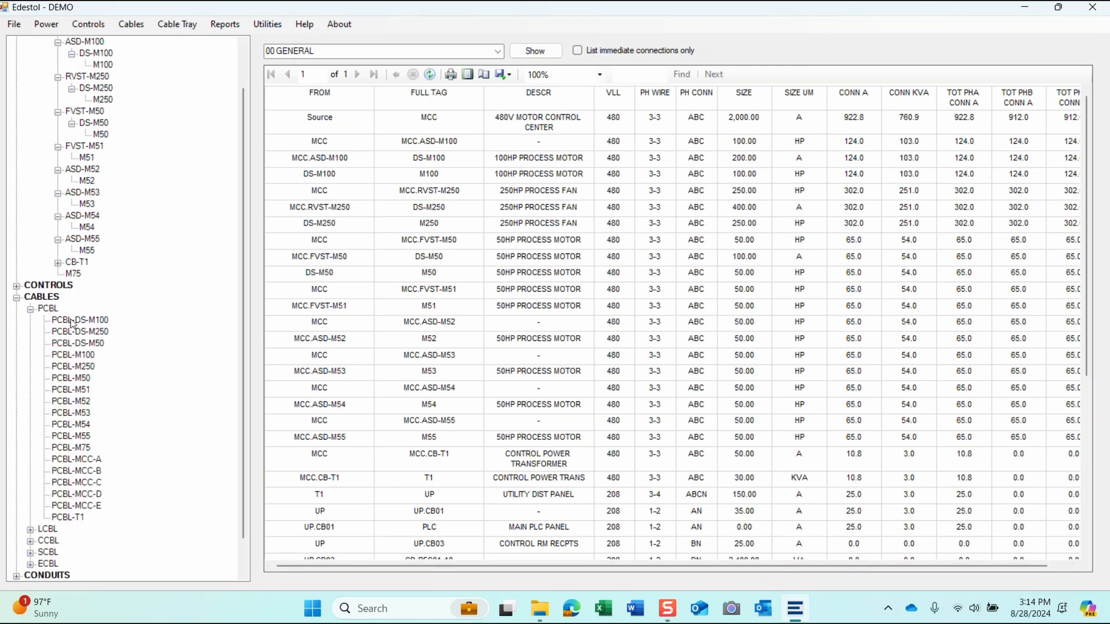
scroll(154, 307, down, 1)
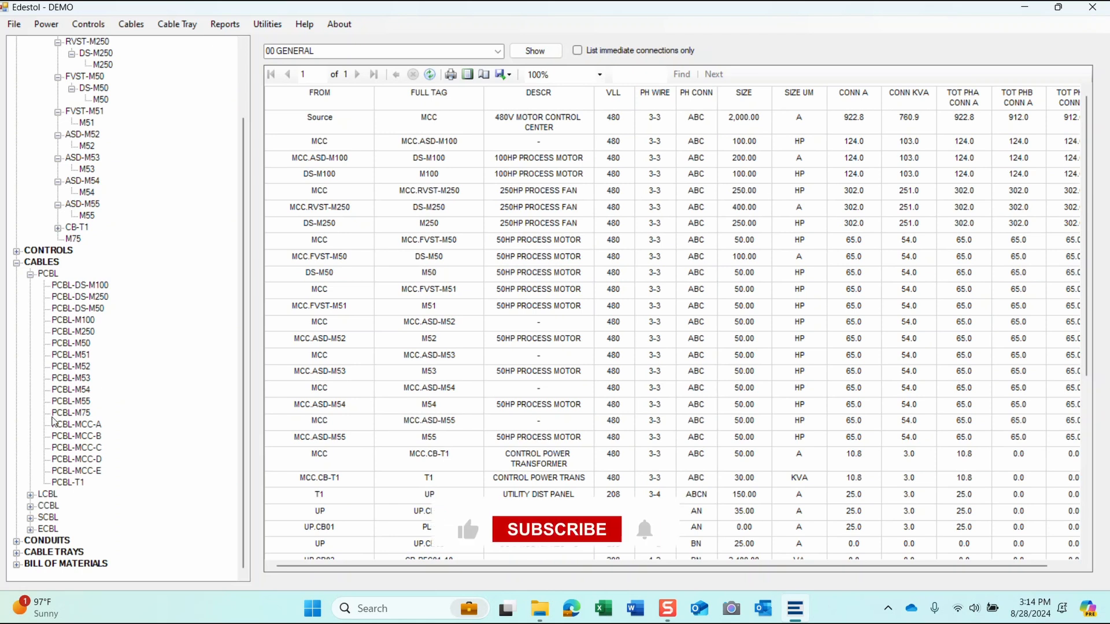
click(81, 414)
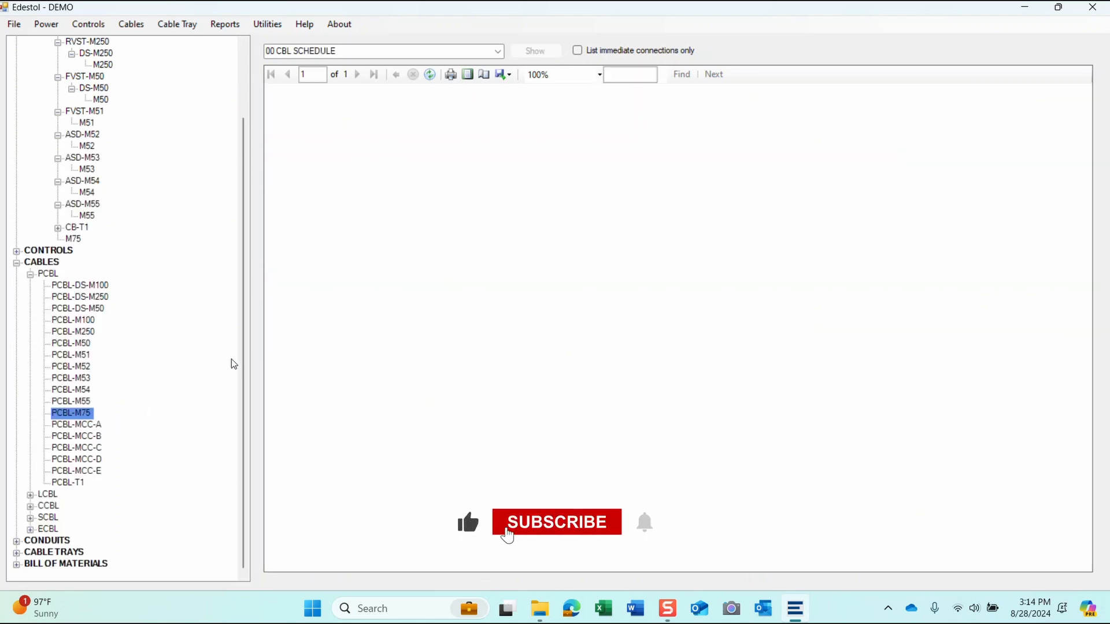
scroll(186, 261, up, 3)
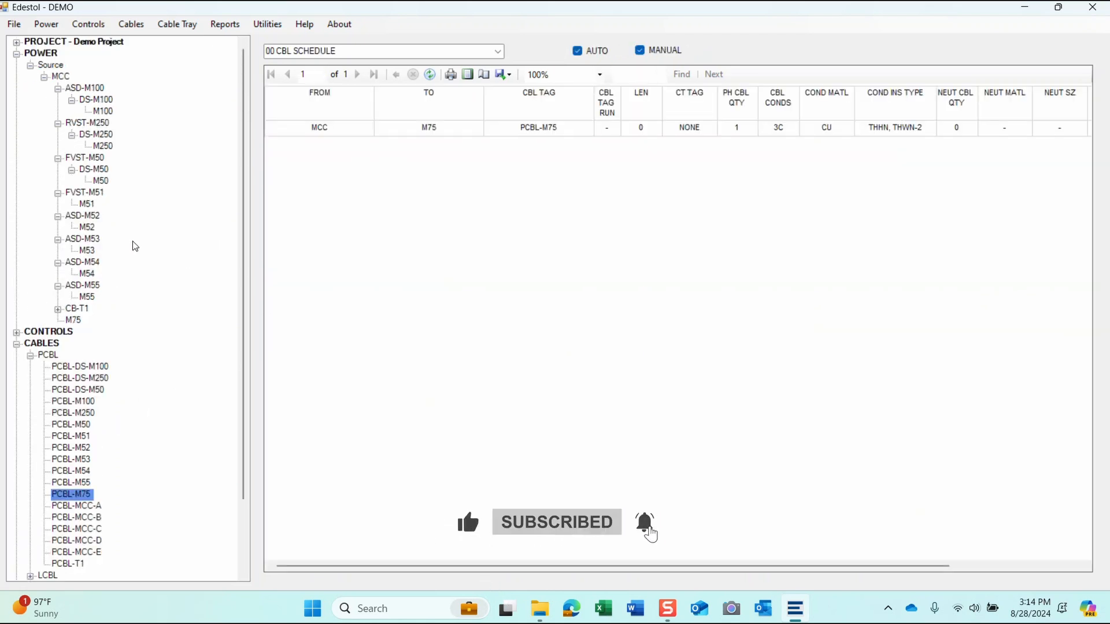
Step: Expand the cable trays and conduits branches of the project tree to view their contents
scroll(113, 145, down, 3)
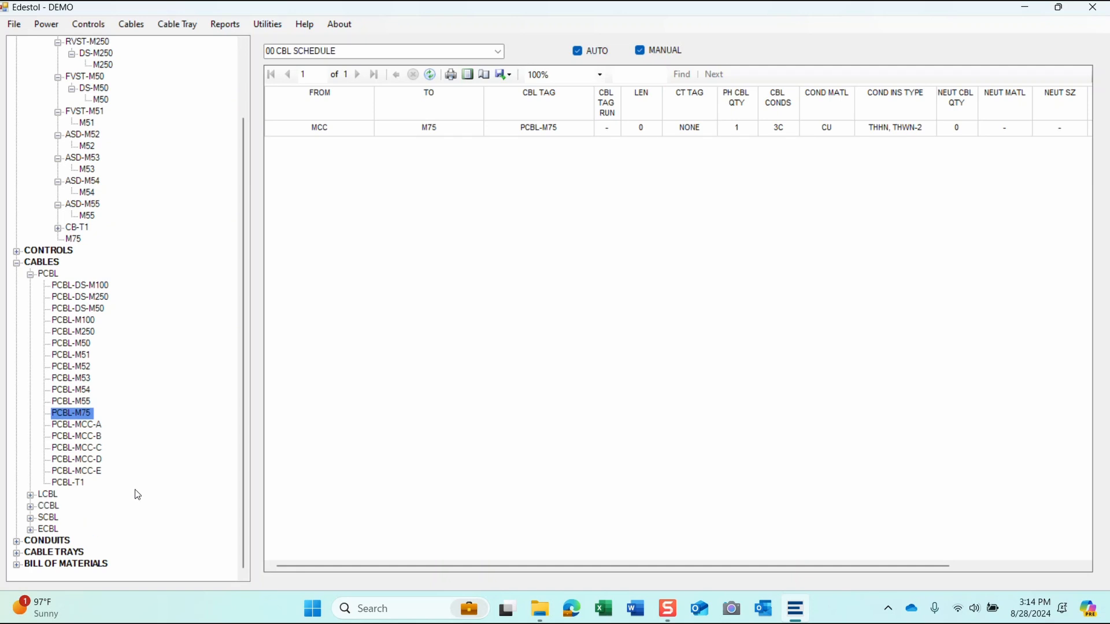
click(16, 553)
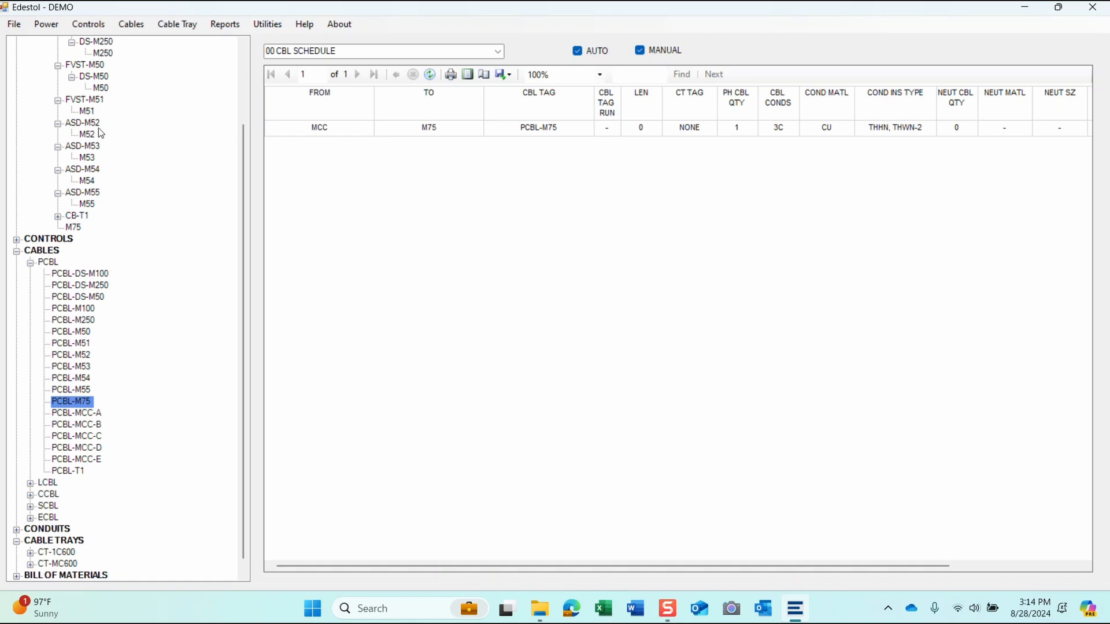
scroll(44, 175, up, 3)
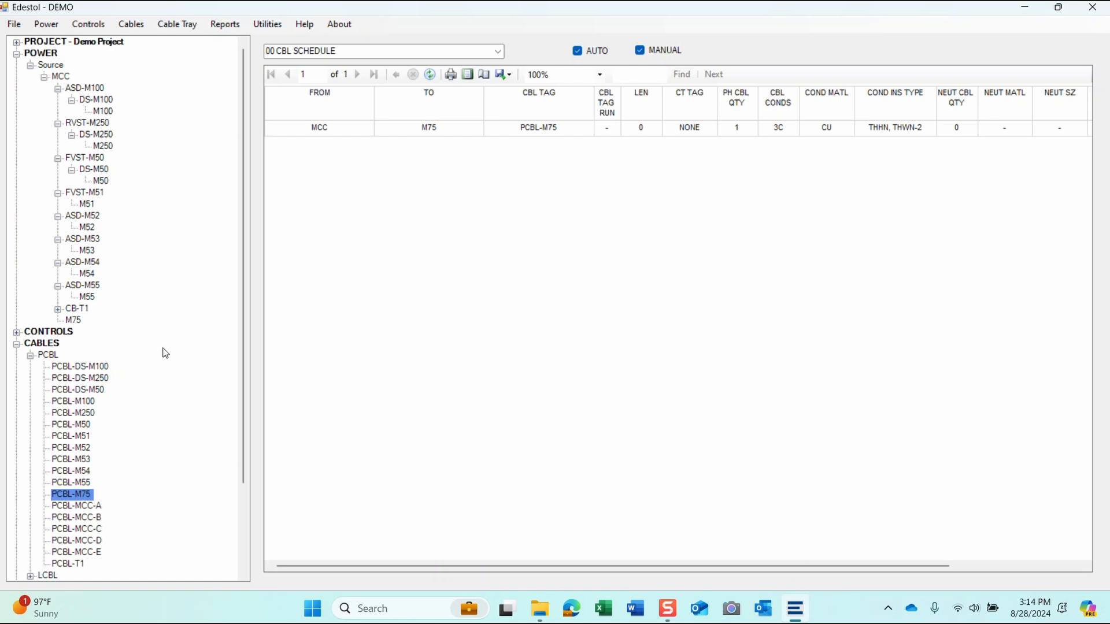
scroll(165, 353, down, 3)
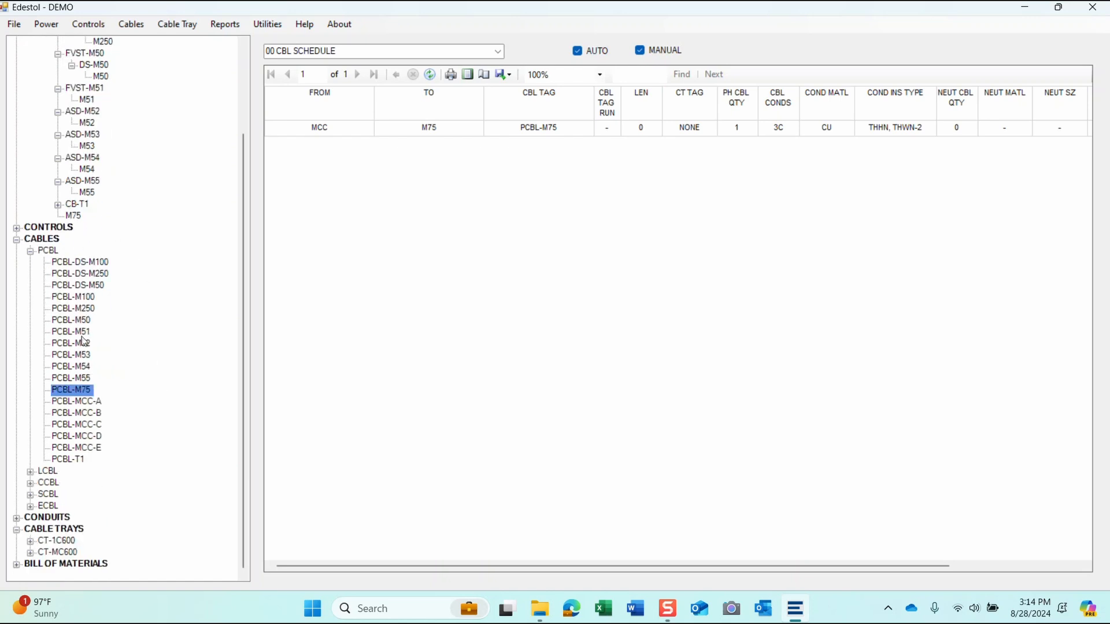
click(17, 519)
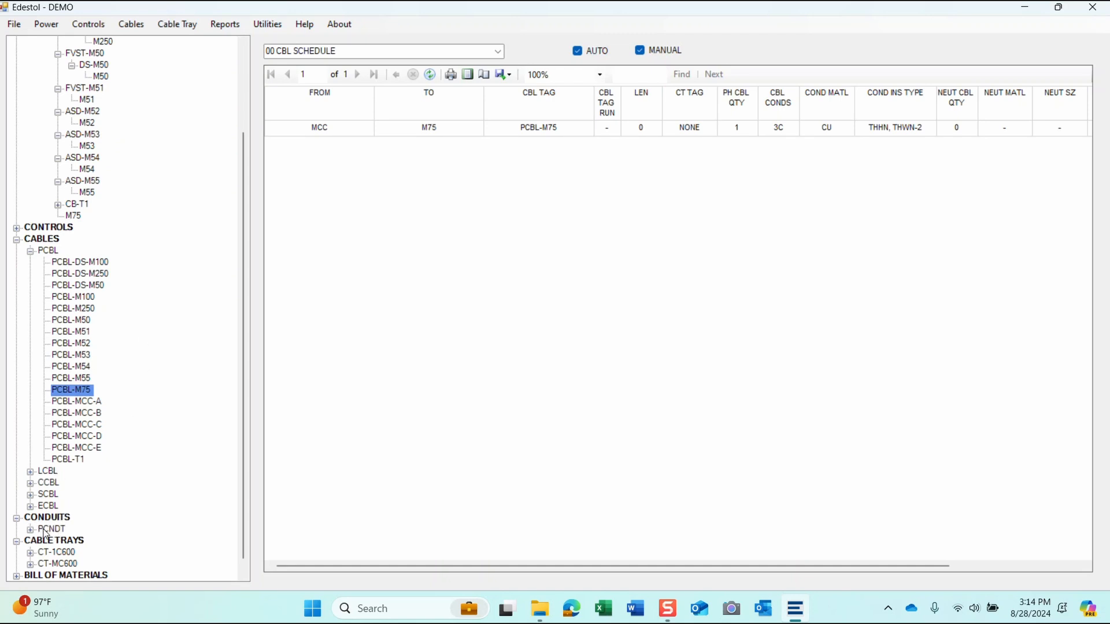
Step: Collapse the cables branch and the Source branch in the project tree
scroll(116, 458, up, 3)
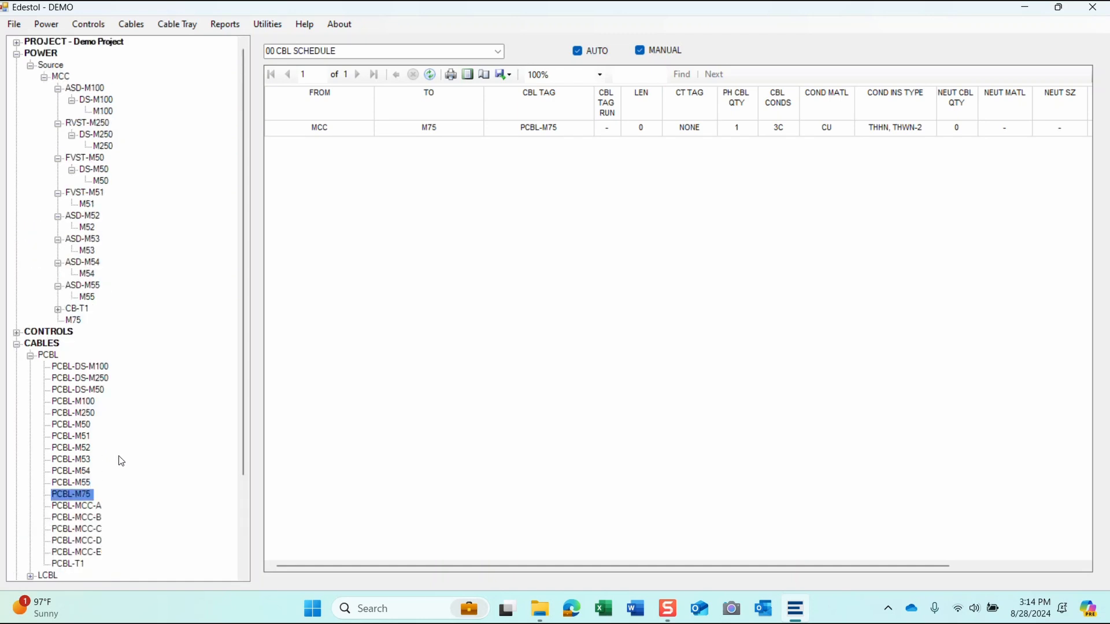
click(17, 345)
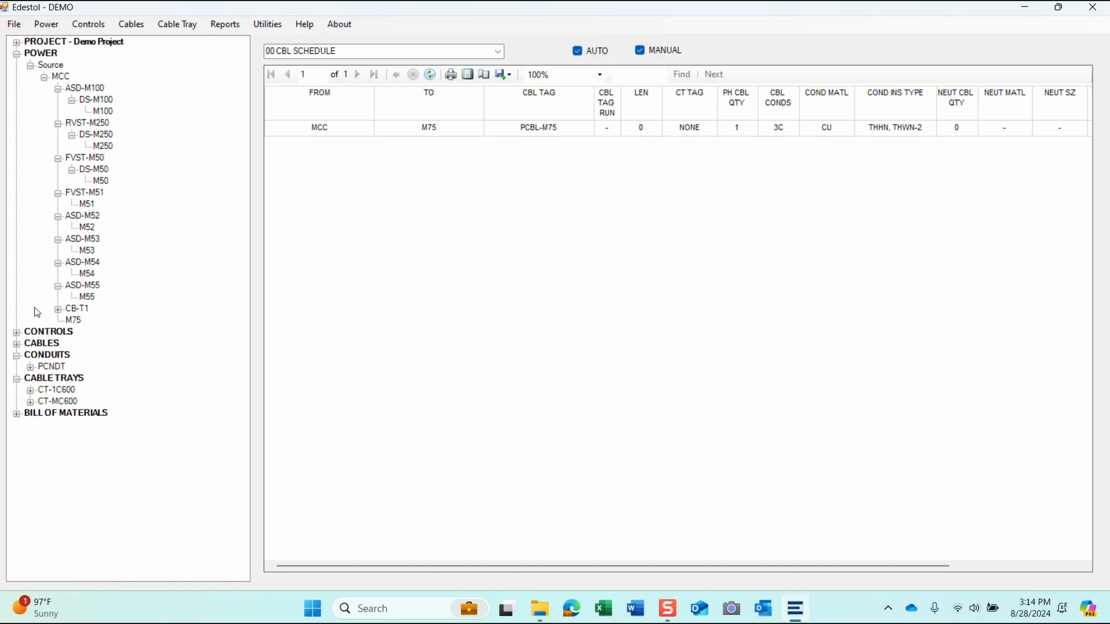
click(30, 65)
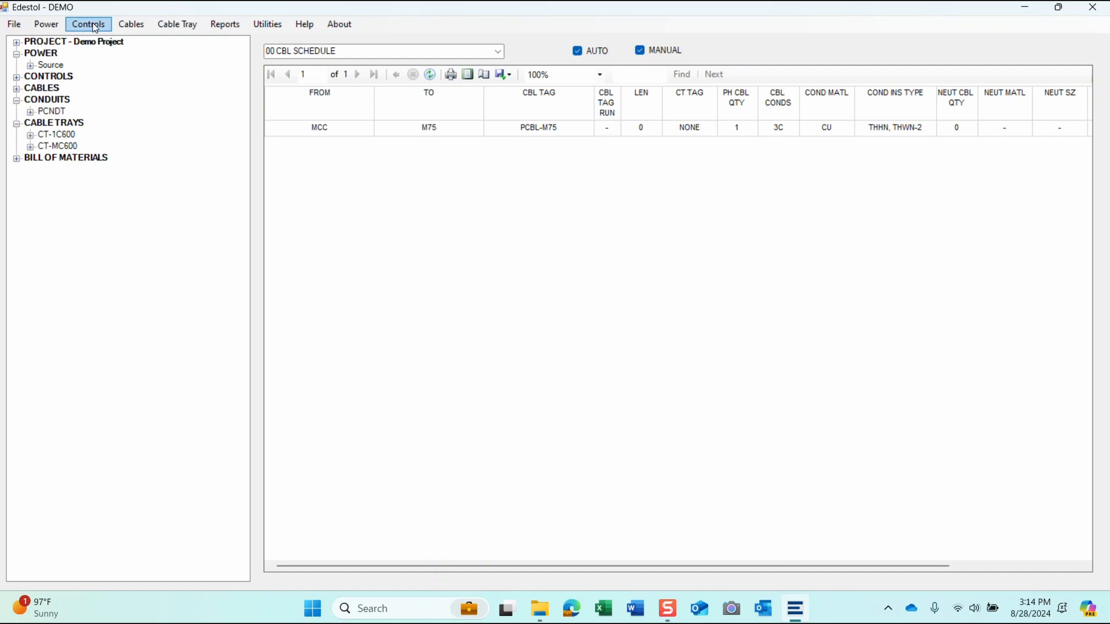
Step: Expand the controls and cables branches of the project tree and collapse the PCBL cable group
click(17, 76)
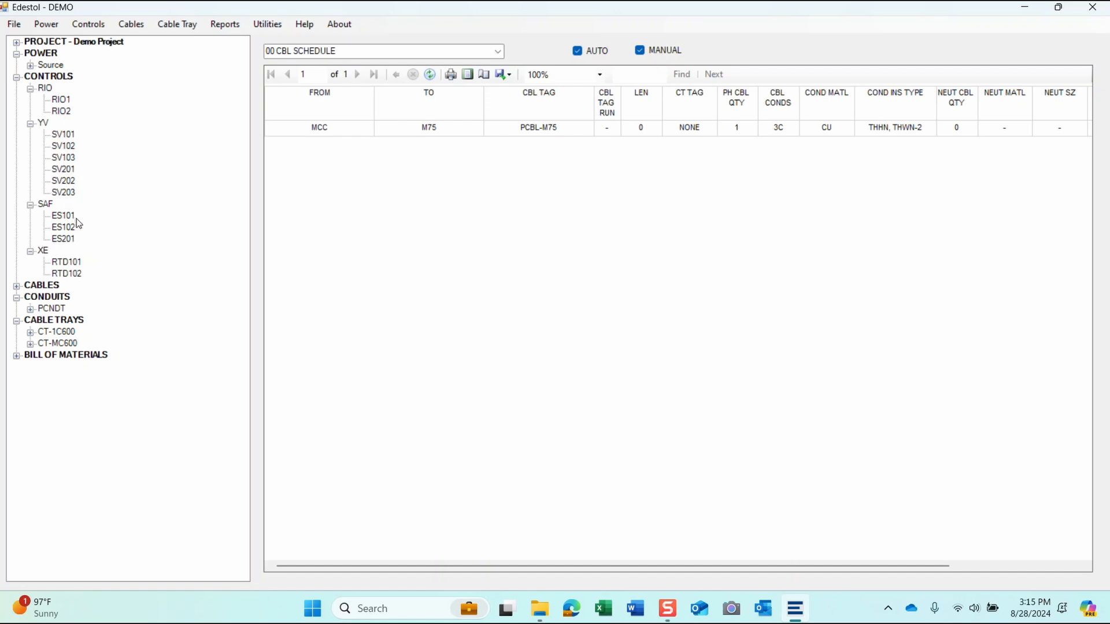
click(17, 286)
scroll(129, 248, down, 2)
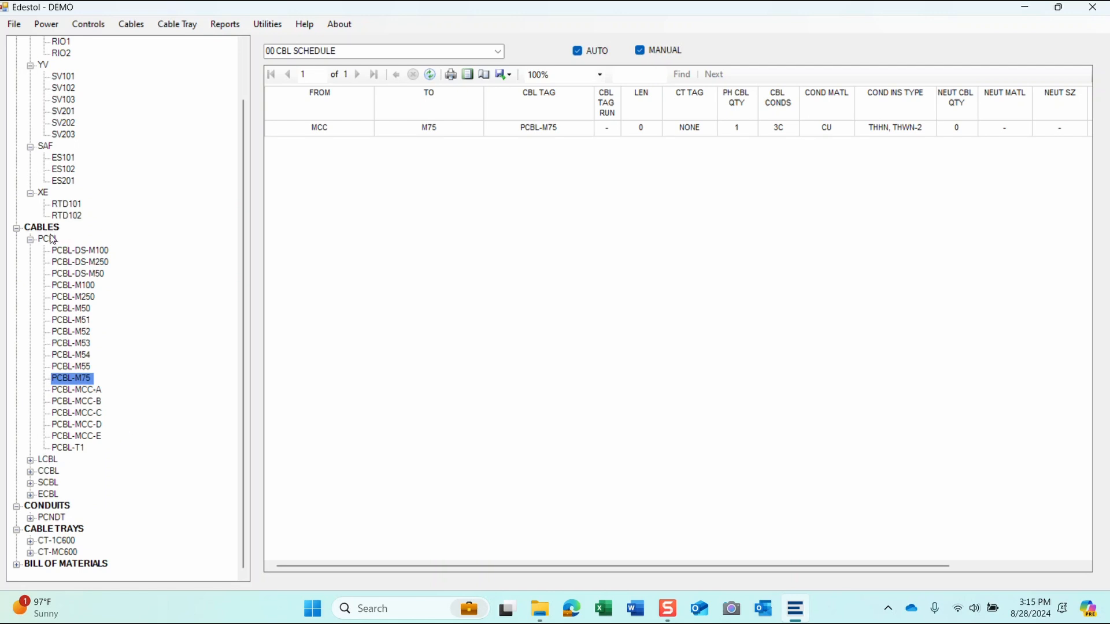
click(31, 240)
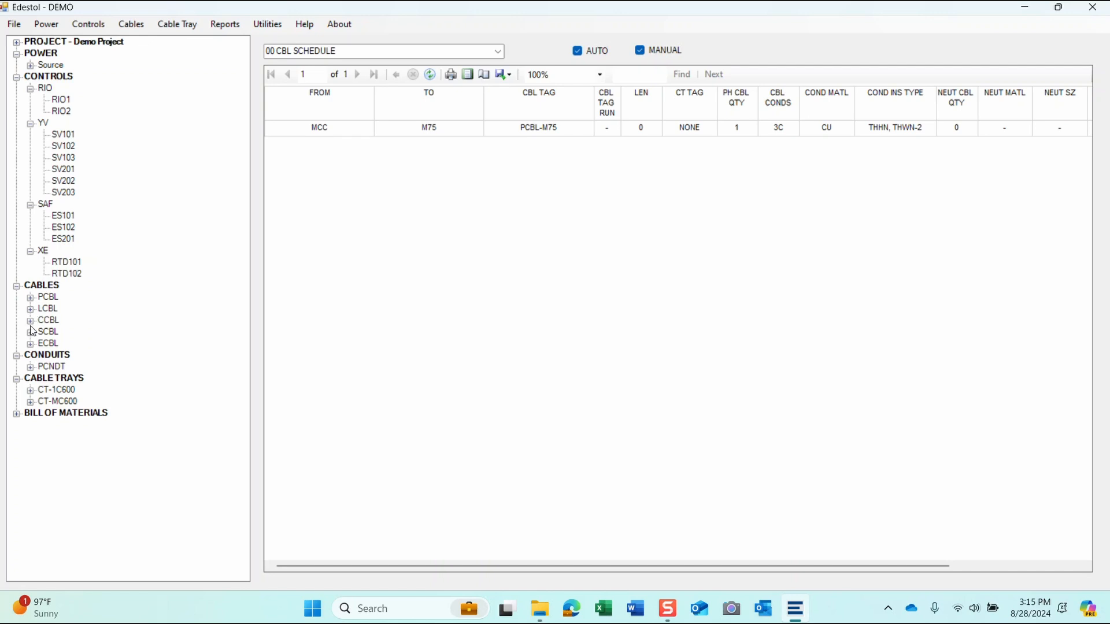
Step: View the cables in the SCBL and ECBL groups and collapse both groups again
click(31, 333)
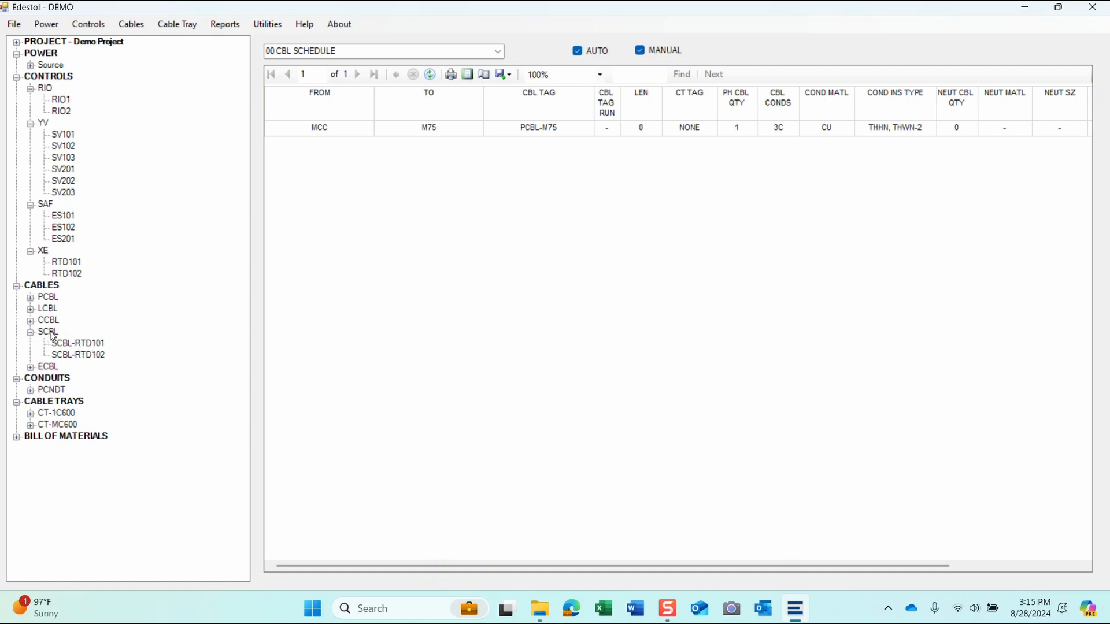
click(31, 368)
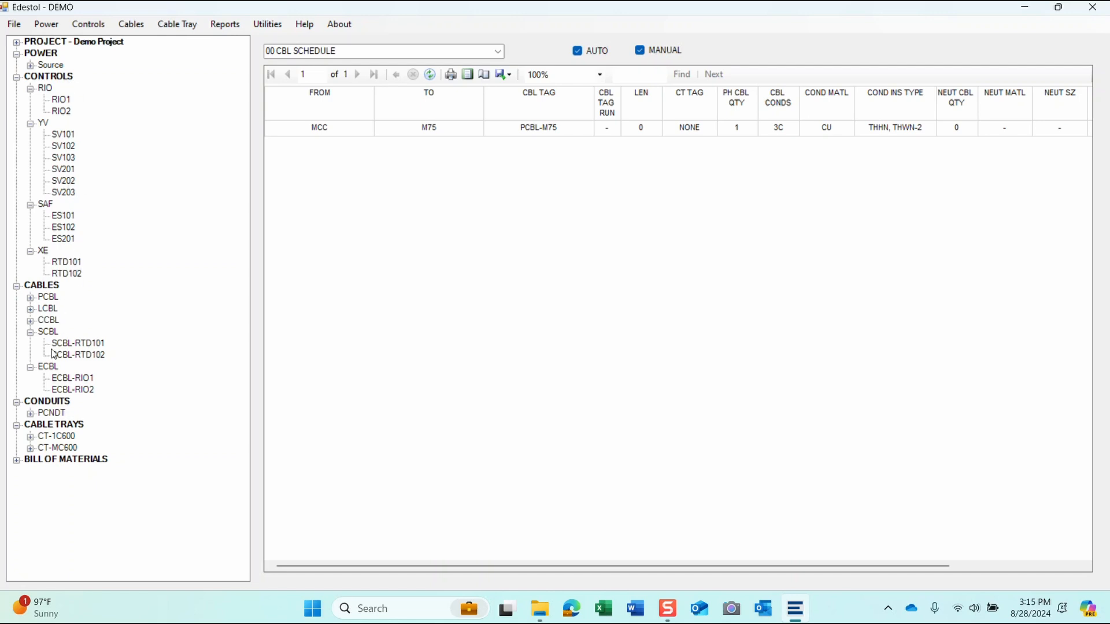
click(31, 368)
click(30, 334)
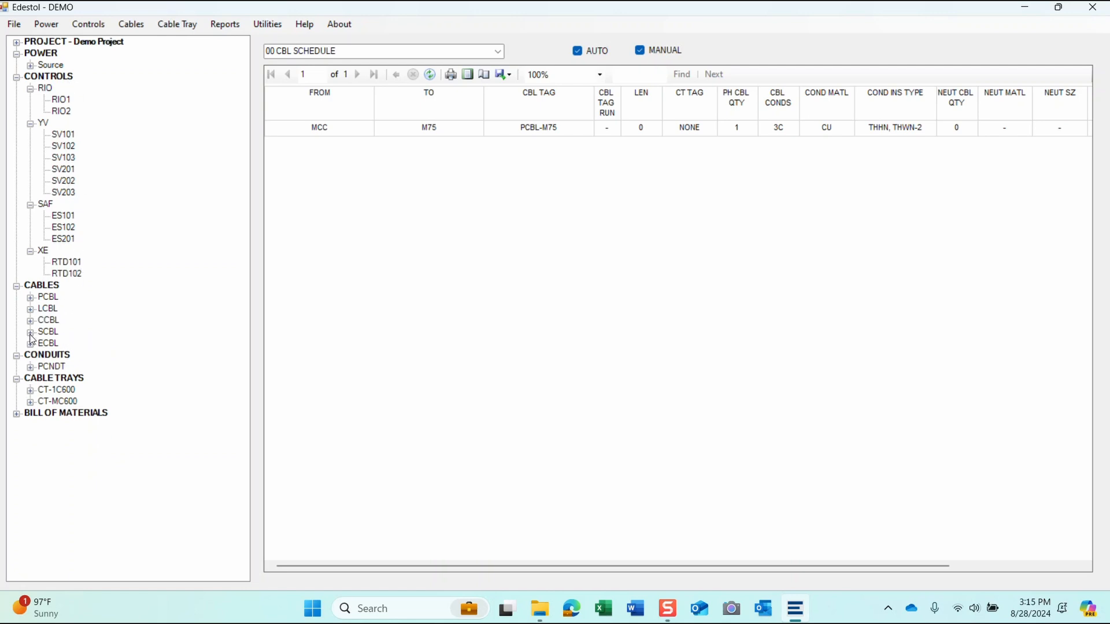
Step: Open the definition of remote IO panel RIO1 to review its source device and cable options, and close it without saving
click(62, 100)
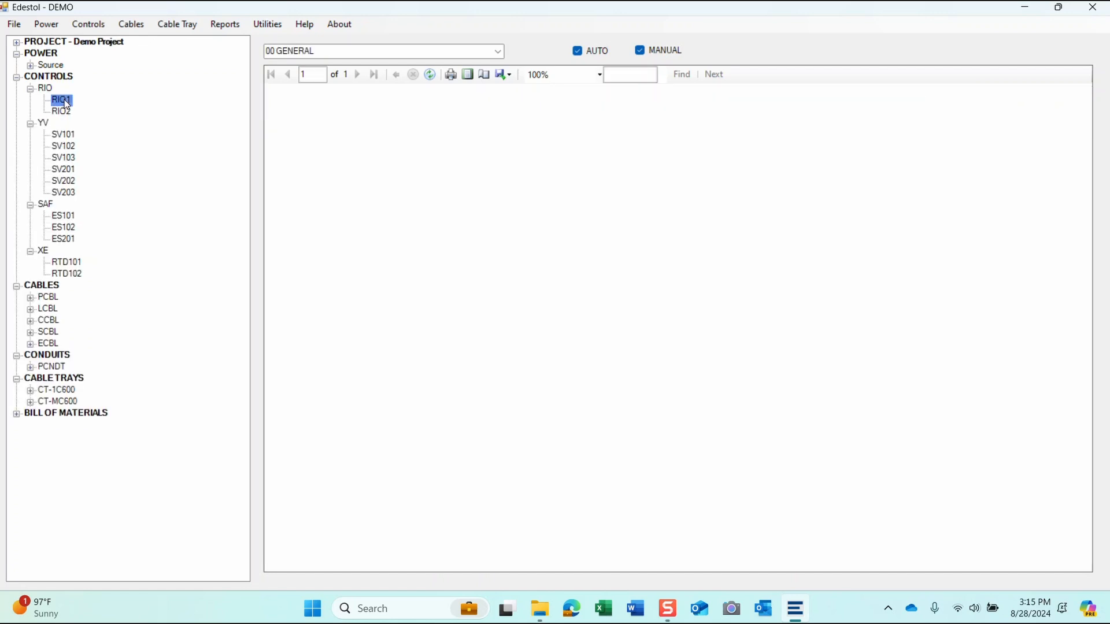
double_click(67, 105)
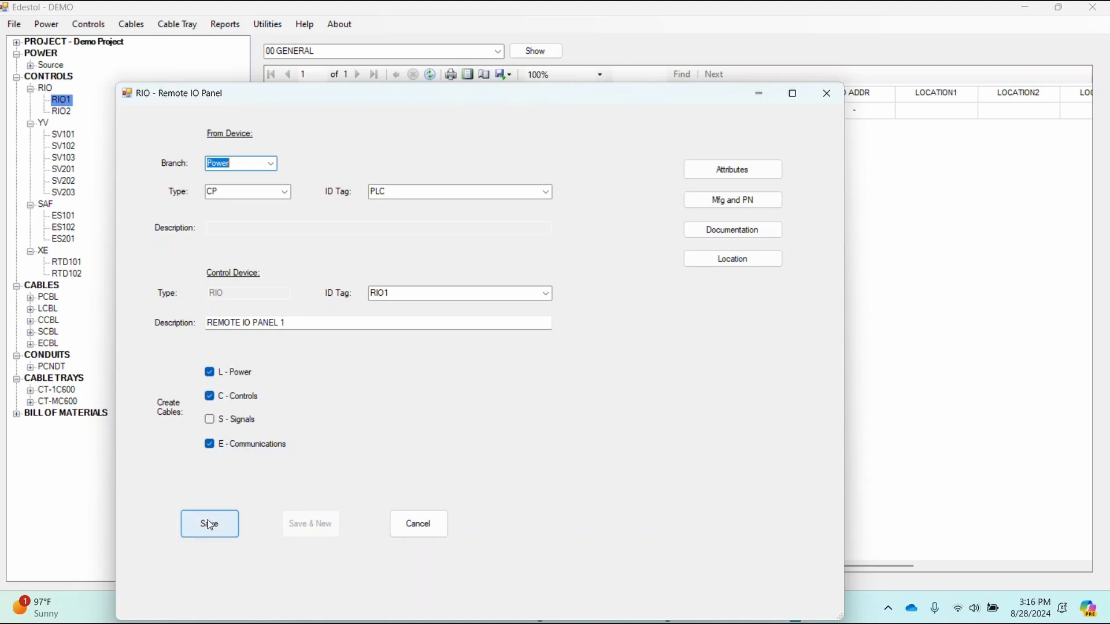
click(393, 519)
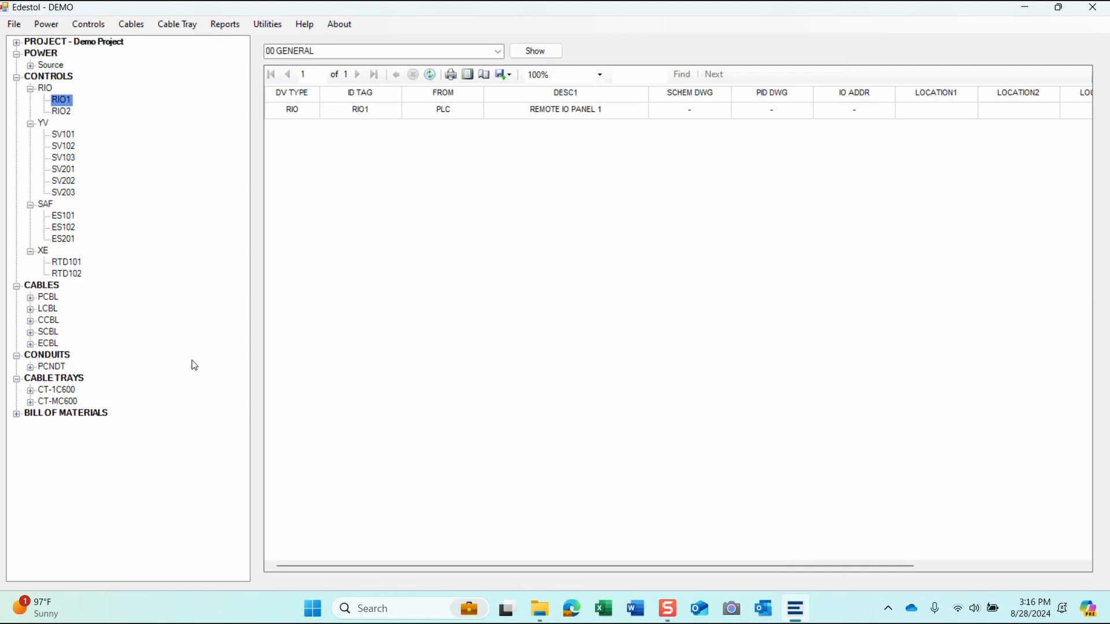
Step: Collapse the controls, power, cables, conduits and cable trays branches of the project tree
click(17, 79)
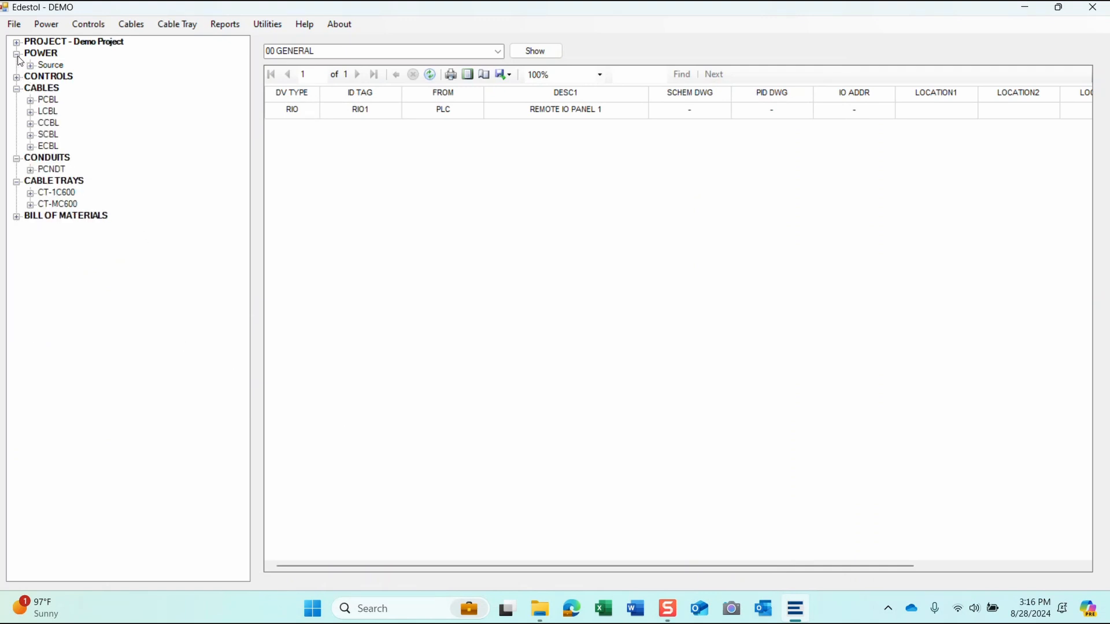
click(17, 55)
click(16, 77)
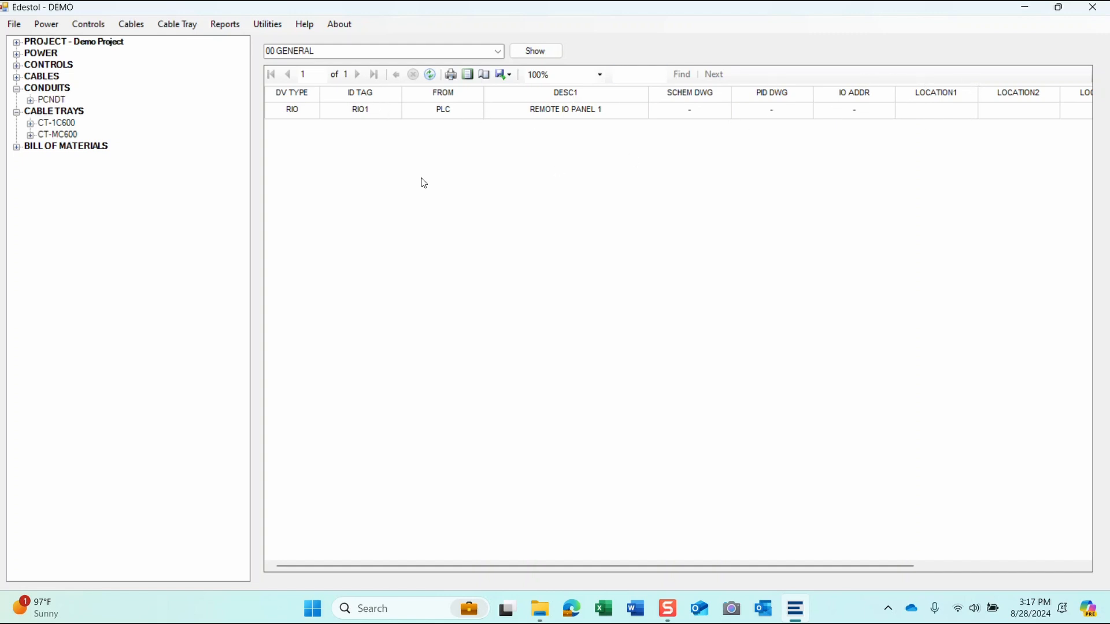
click(17, 89)
click(17, 101)
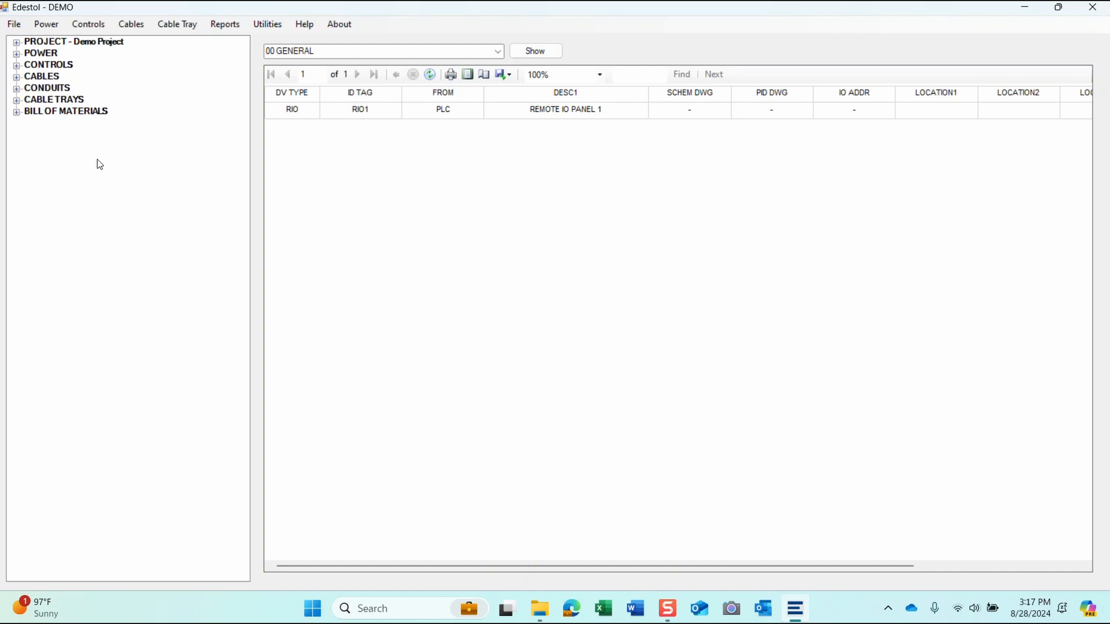
Step: Open power cable PCBL-DS-M250 from the PCBL group to review its sizing, close it without saving and select the PCBL group
click(16, 77)
click(29, 90)
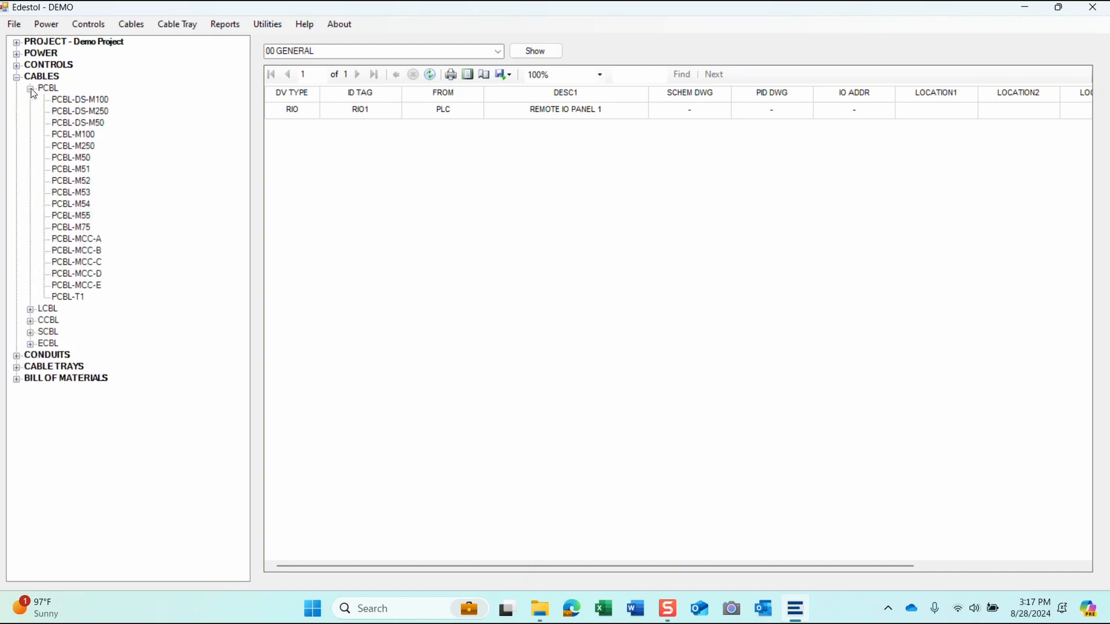
click(60, 112)
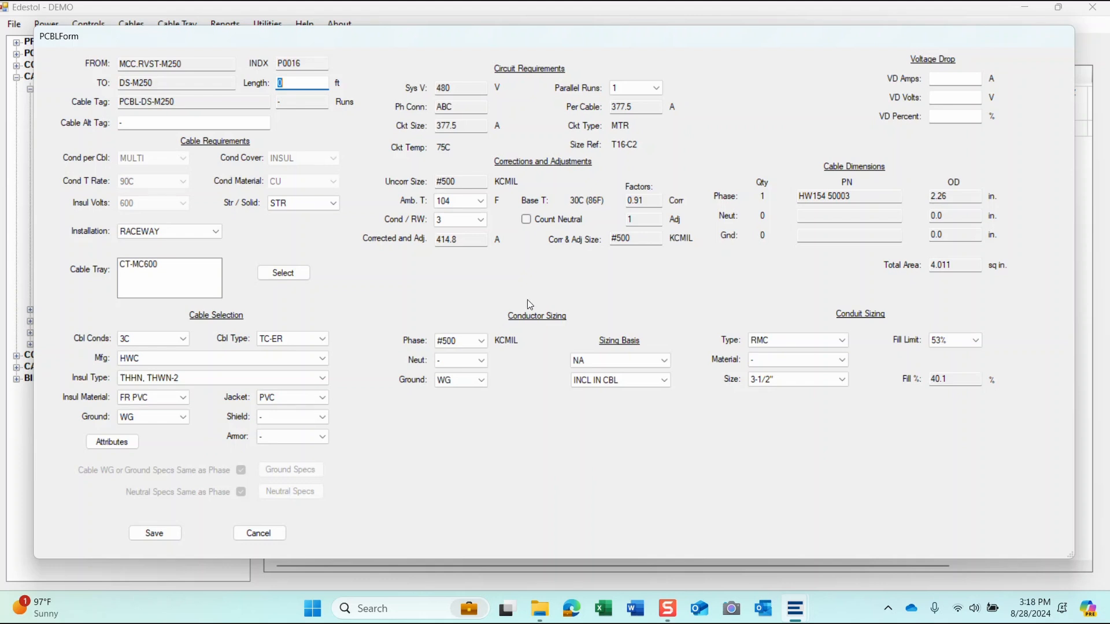
click(242, 533)
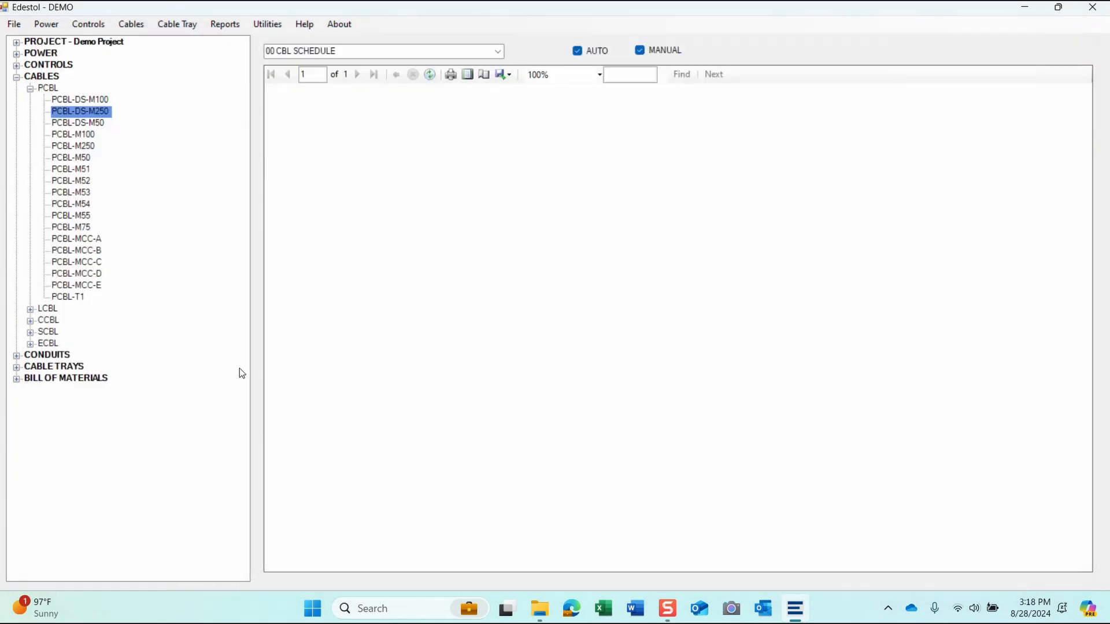
click(44, 89)
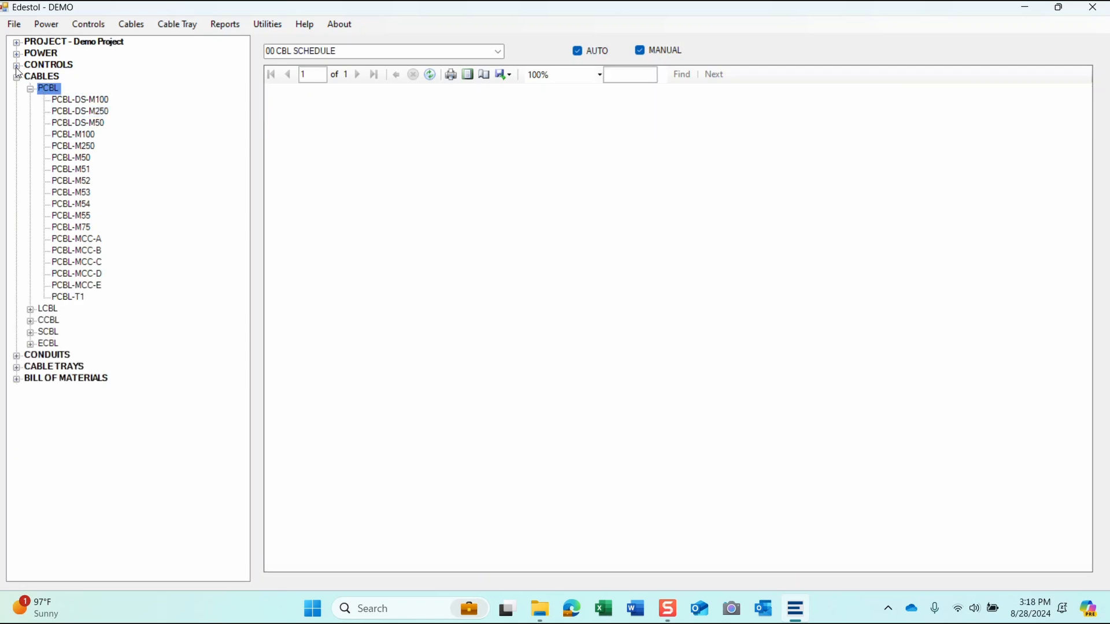
Step: Expand the controls and power Source branches and display the general report for each
click(17, 67)
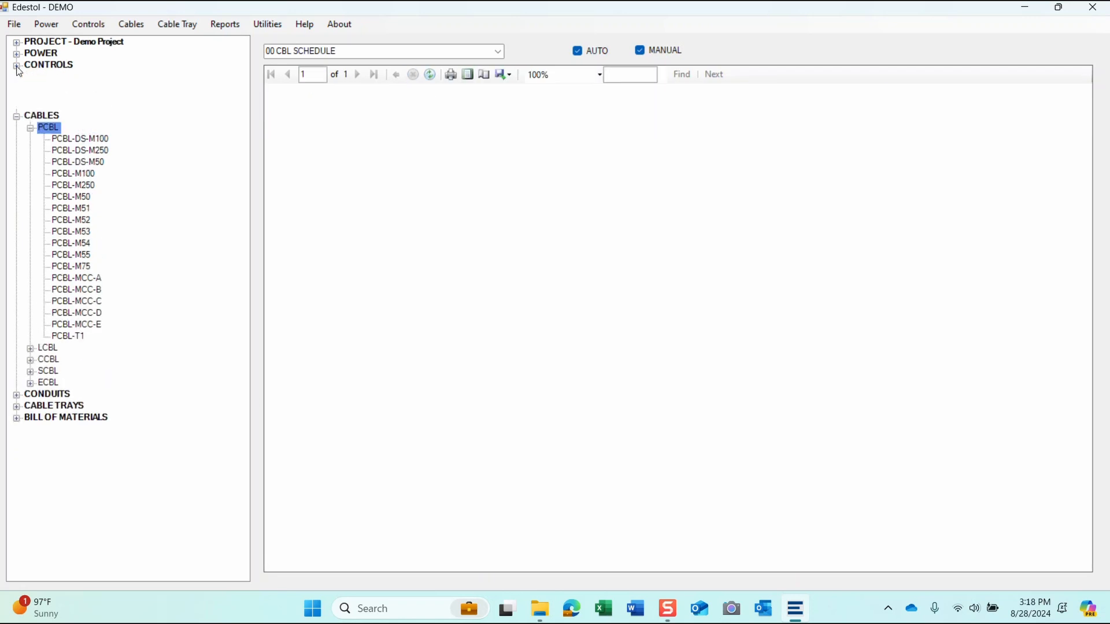
click(54, 65)
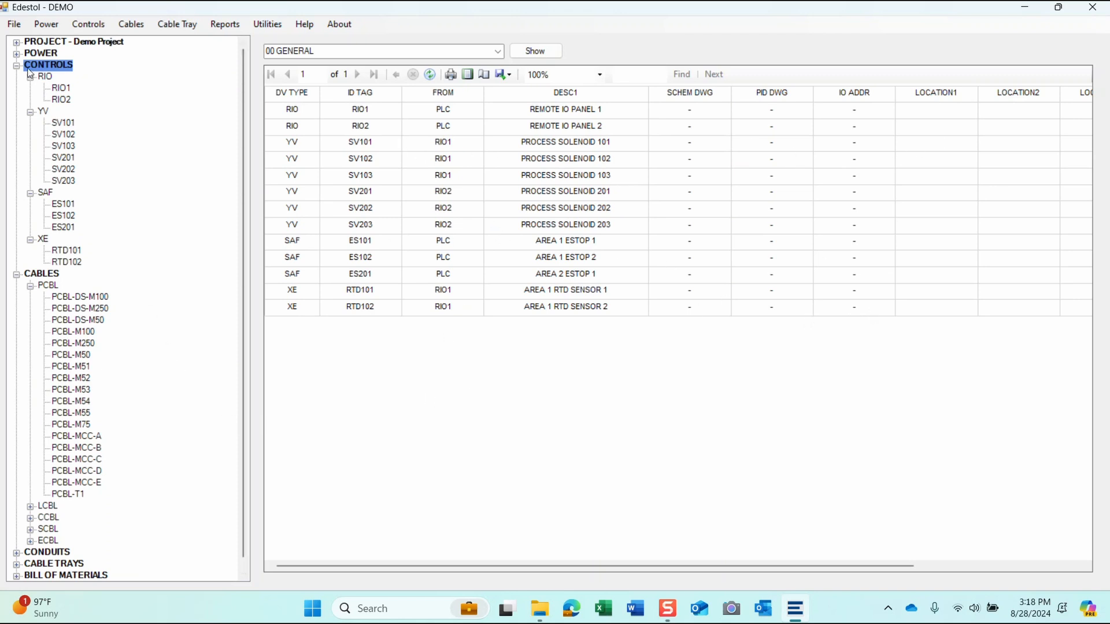
click(16, 54)
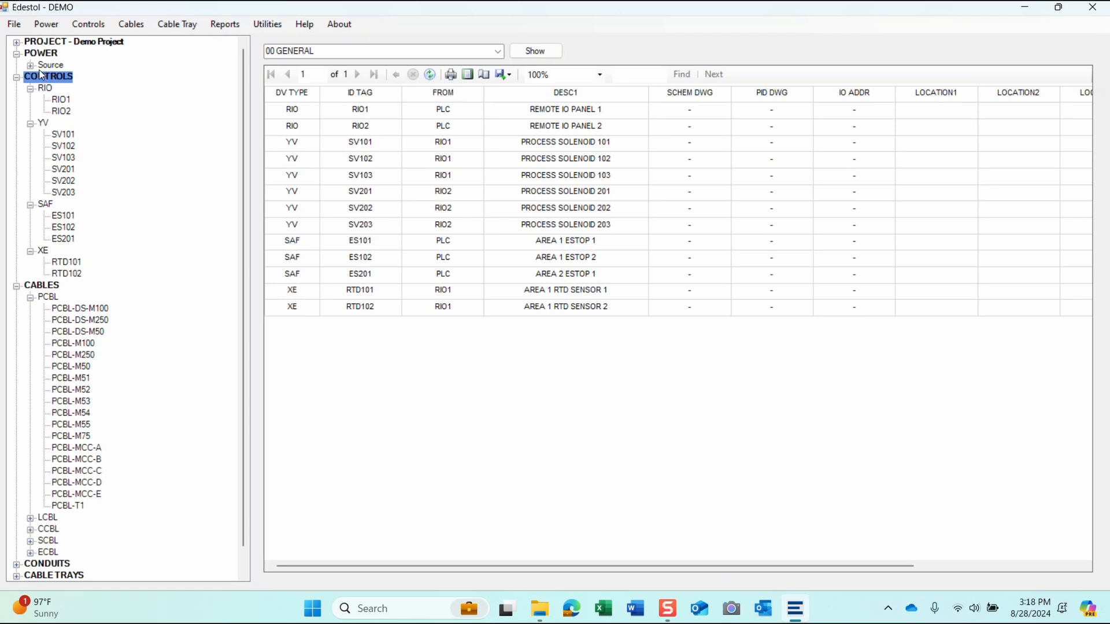
click(30, 66)
click(51, 65)
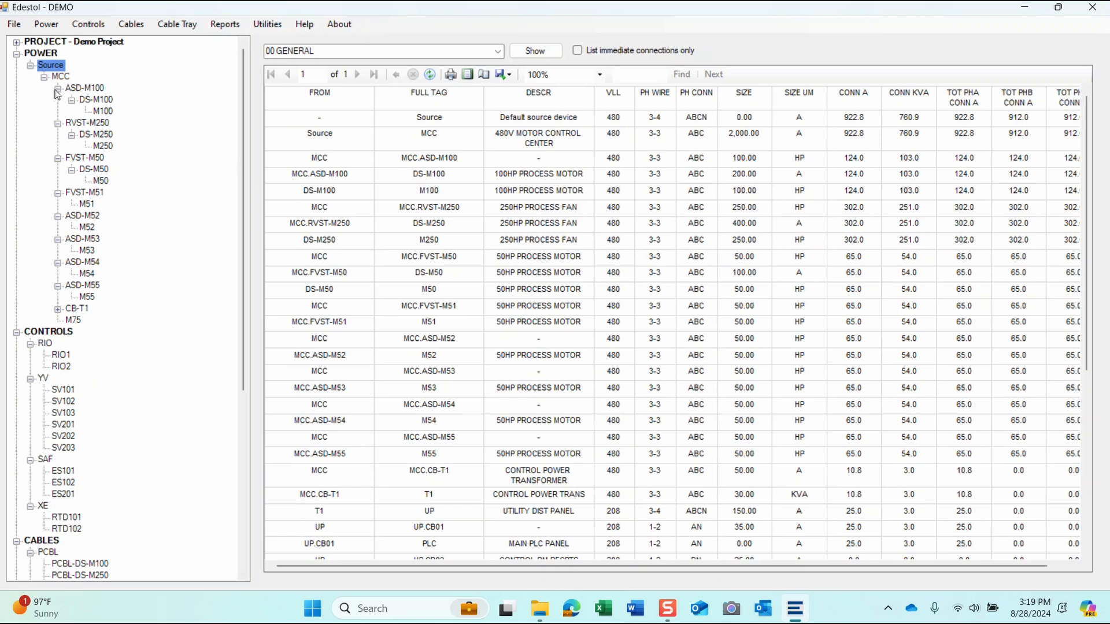
Step: Collapse the cables and controls branches, leaving the power branch expanded
scroll(44, 156, down, 8)
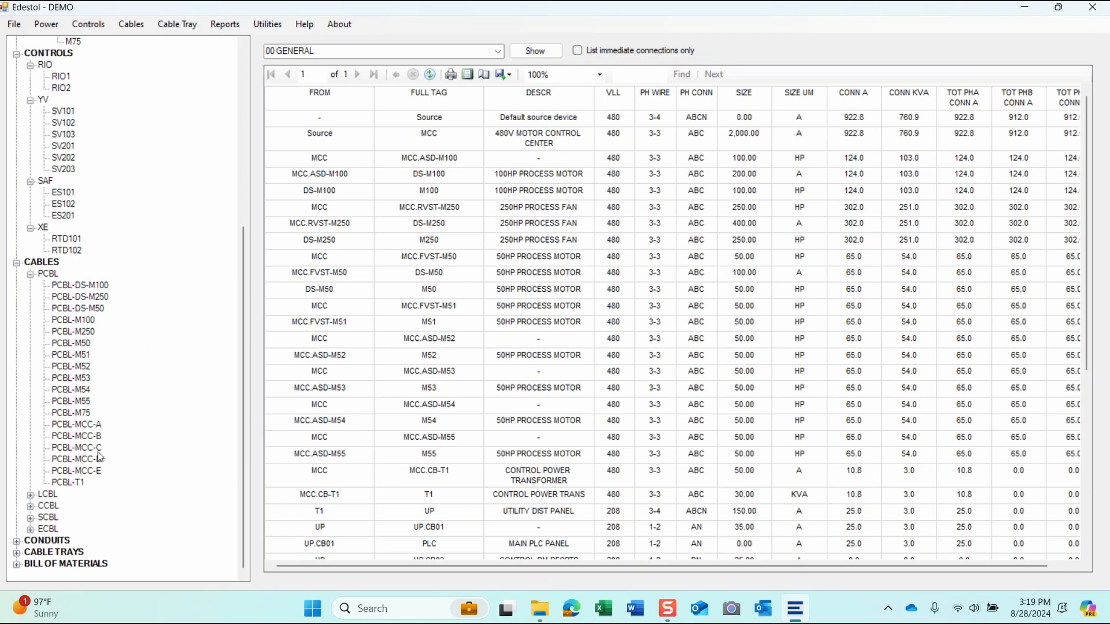
click(16, 262)
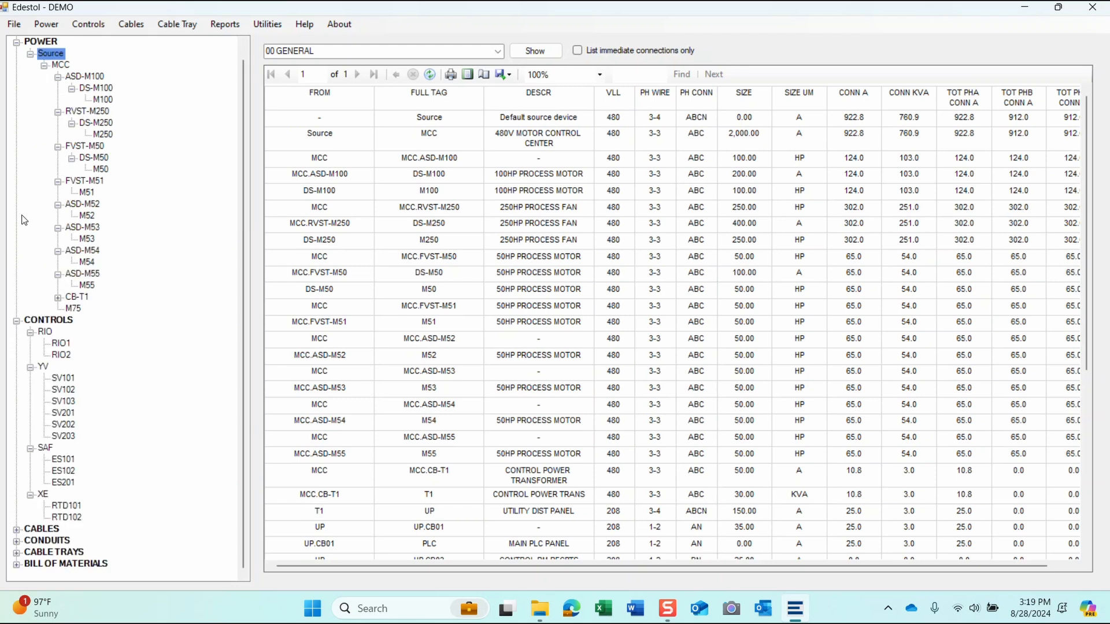
click(16, 321)
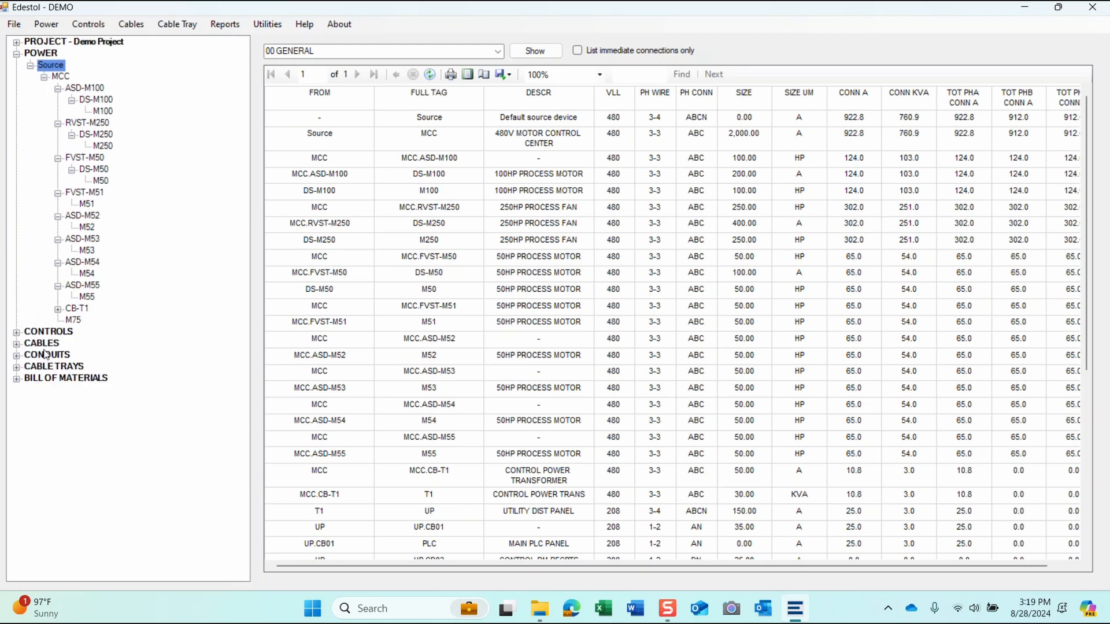
Step: View the bill of materials for power devices, control devices and 1C cables, and collapse the MCC and Source branches
click(16, 379)
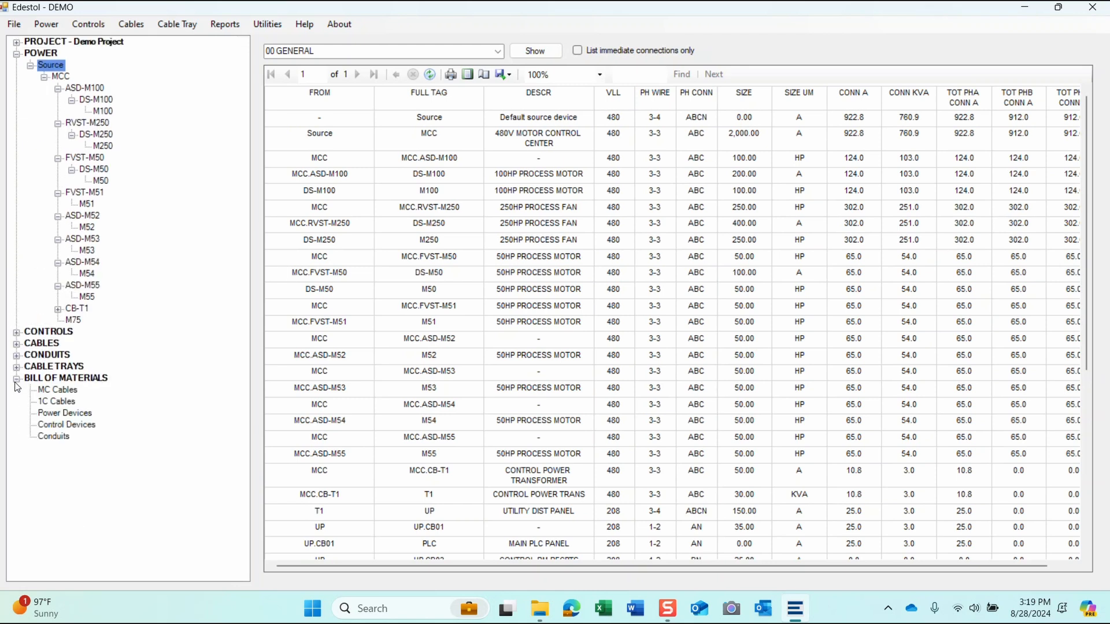
click(58, 414)
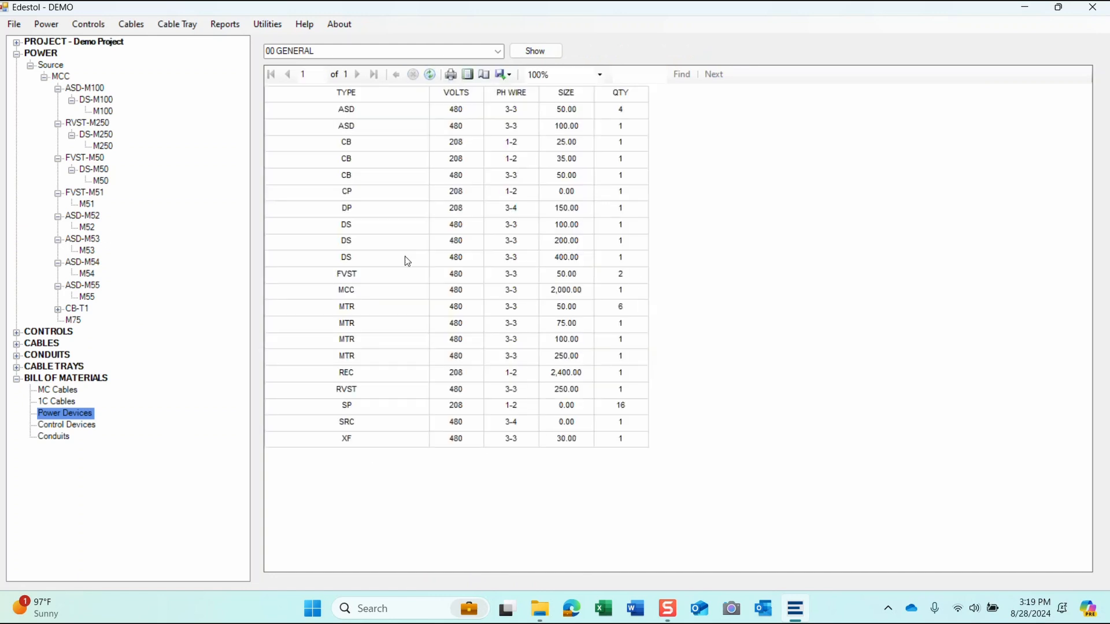
click(68, 426)
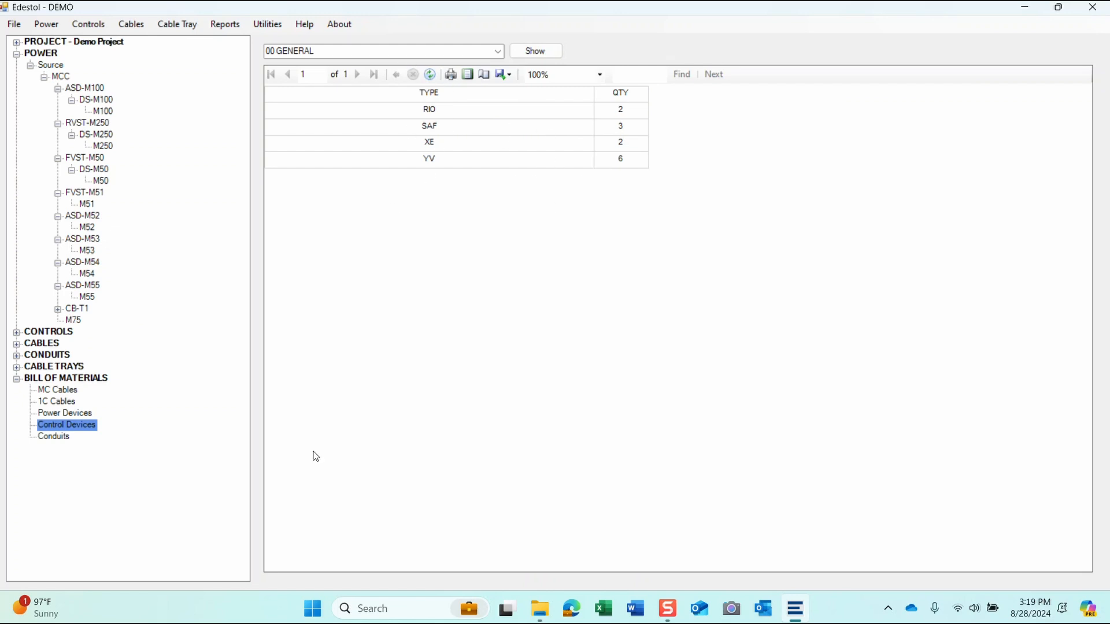
click(46, 402)
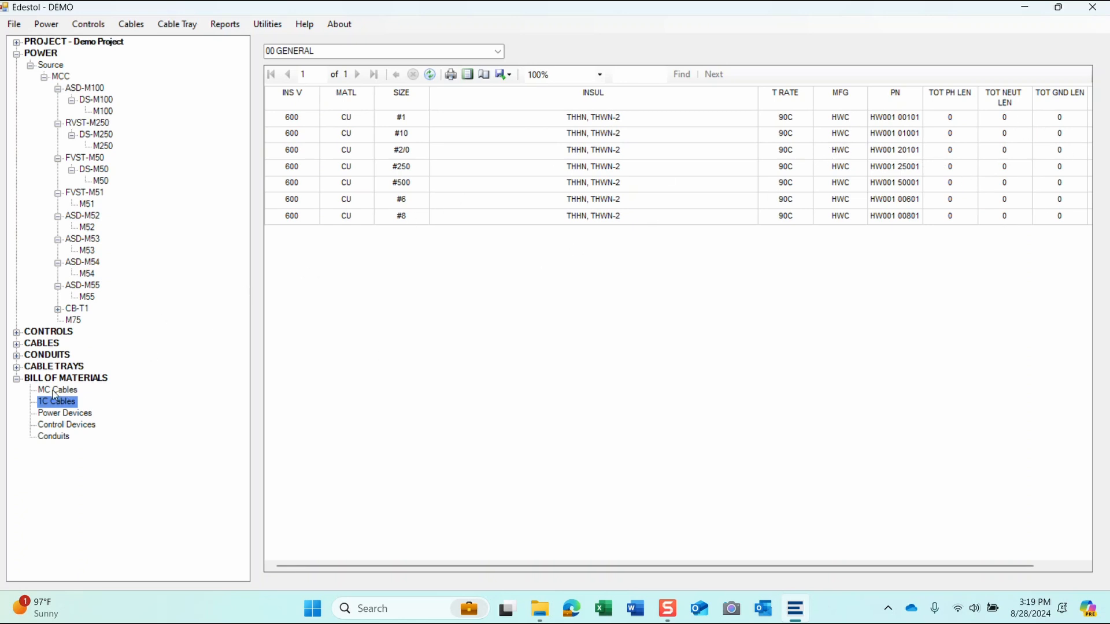
click(44, 77)
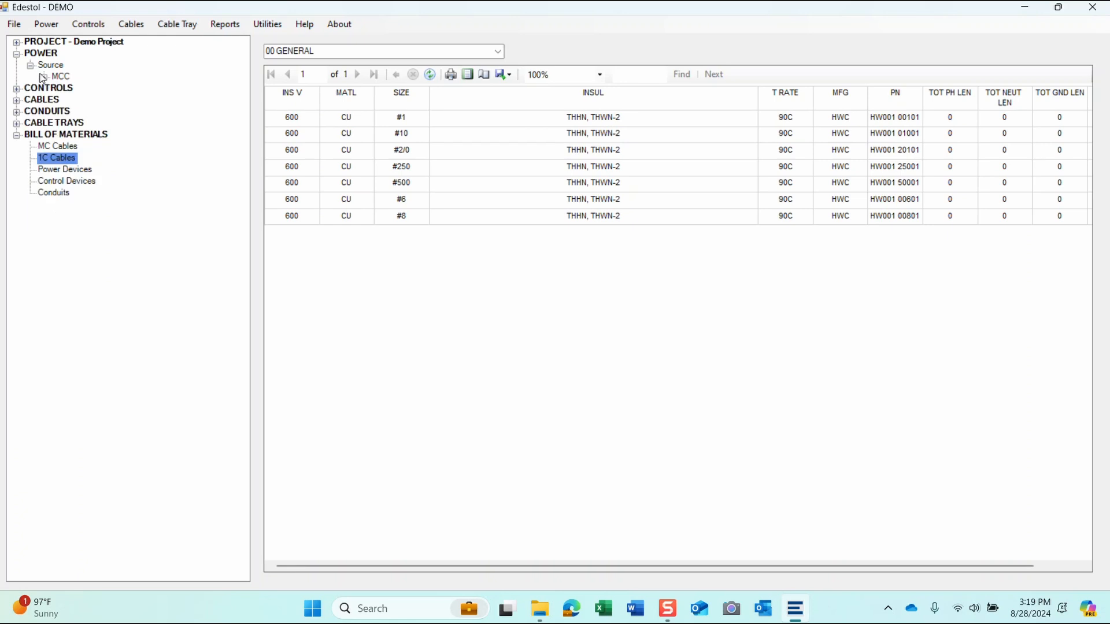
click(30, 66)
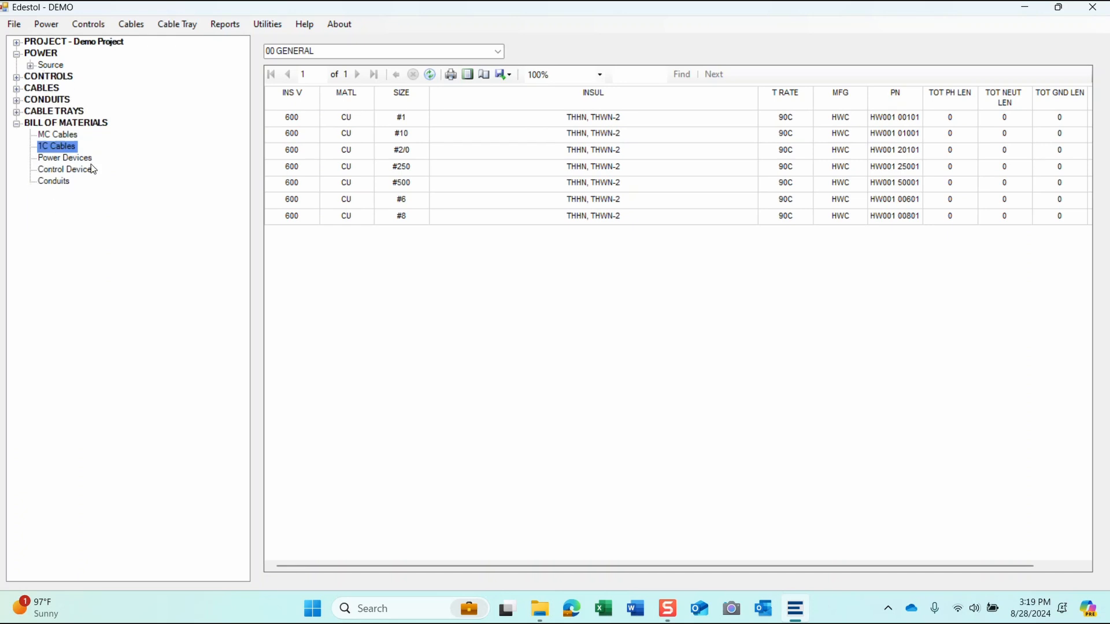